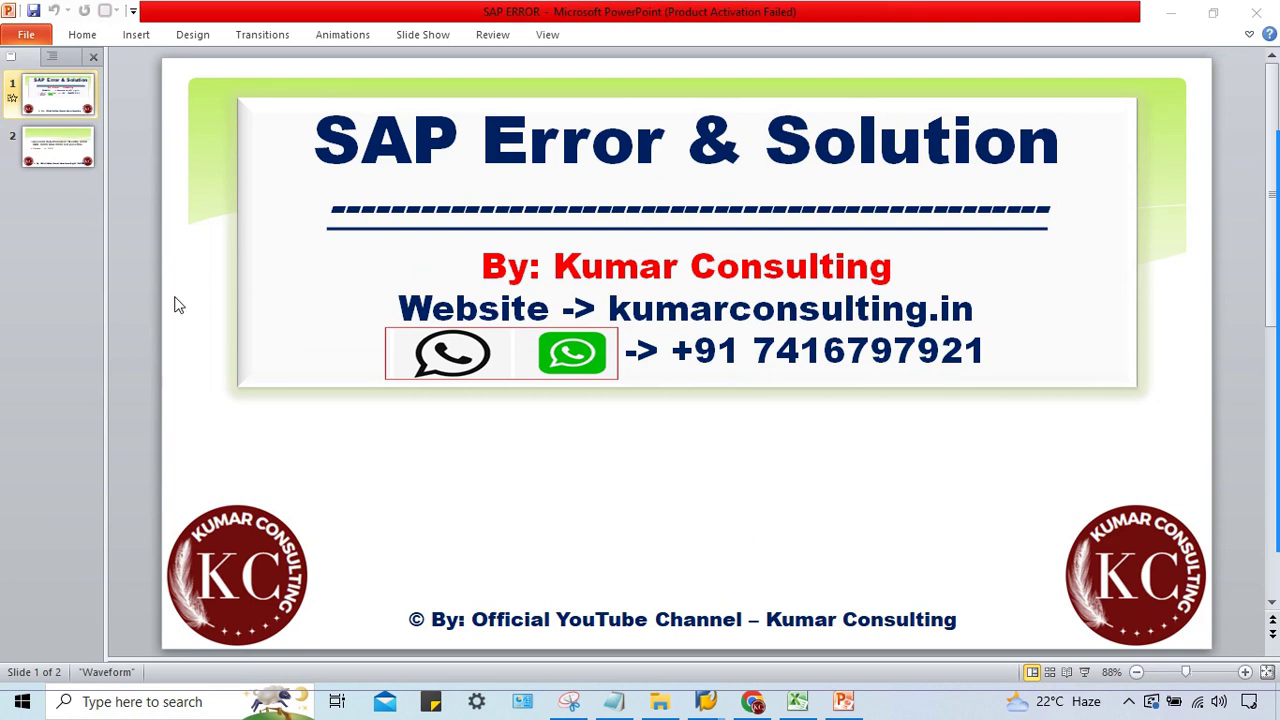
Show slide 2, which describes SAP error M8147: account determination for entry XXXX not possible.
{"action": "left_click", "coordinate": [62, 153]}
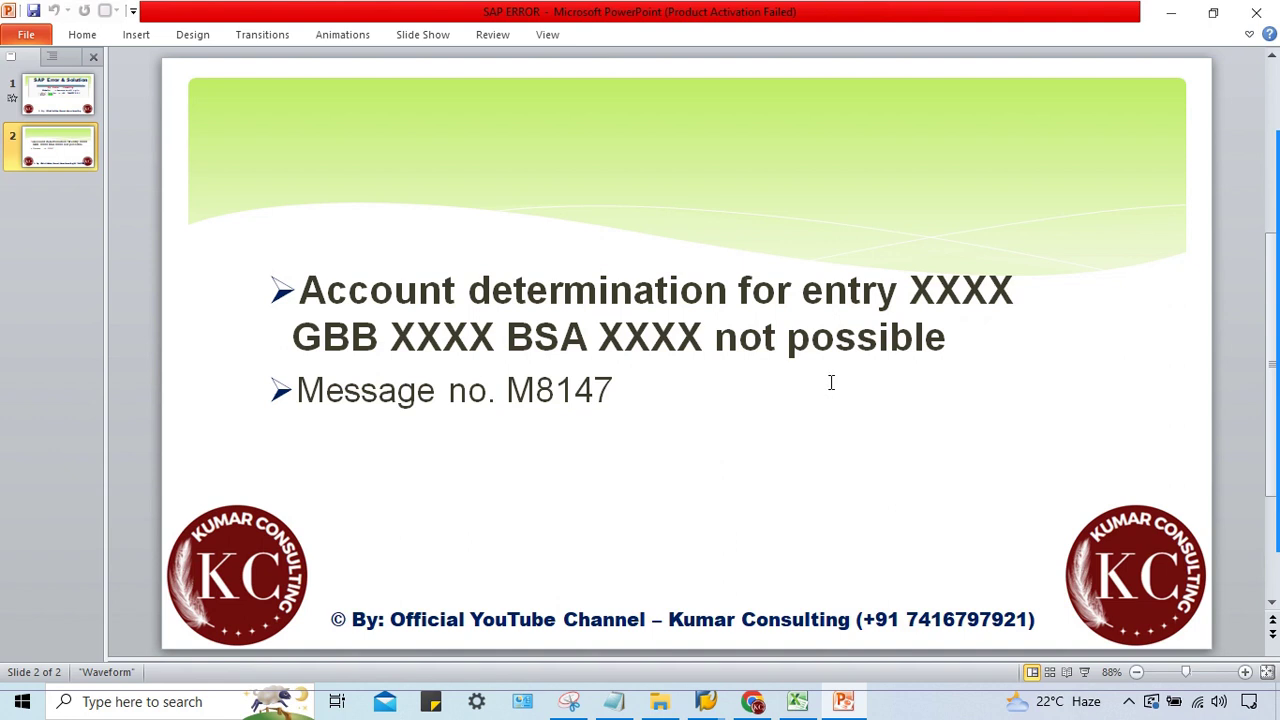
In SAP, start MB1C with movement type 561, plant MA43 and storage location MA43.
{"action": "key", "text": "alt+Tab"}
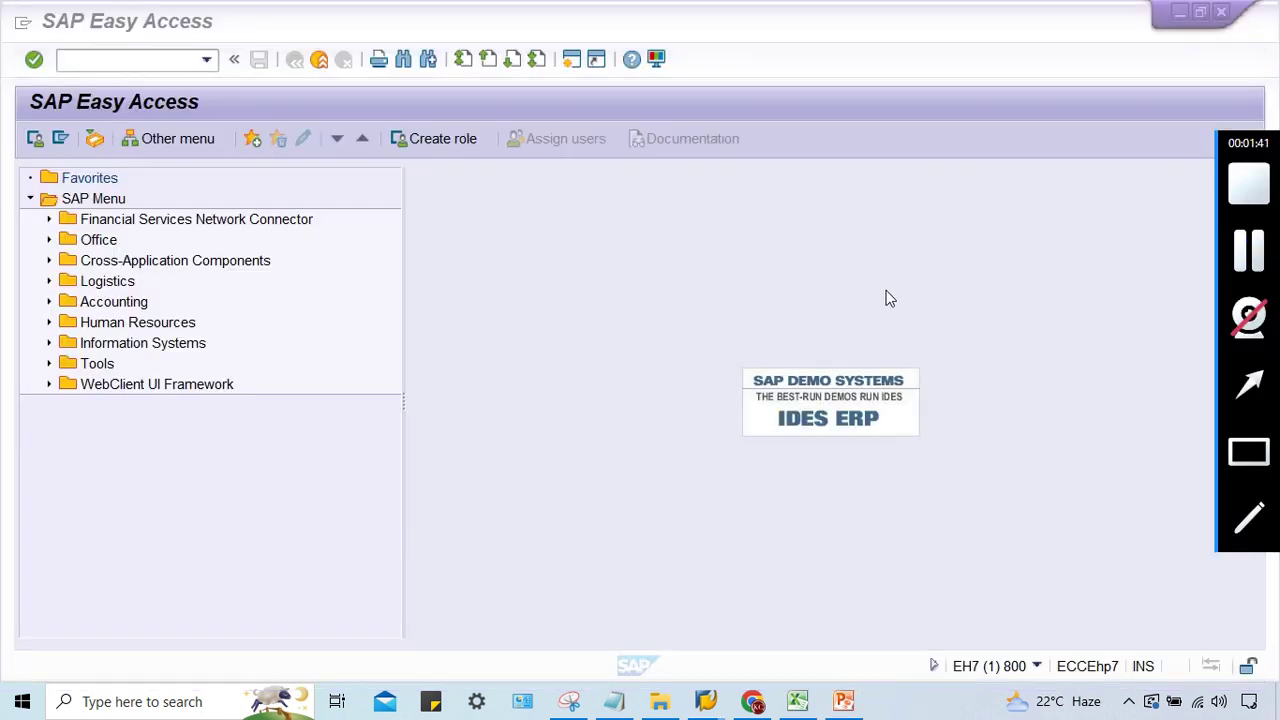
{"action": "left_click", "coordinate": [104, 59]}
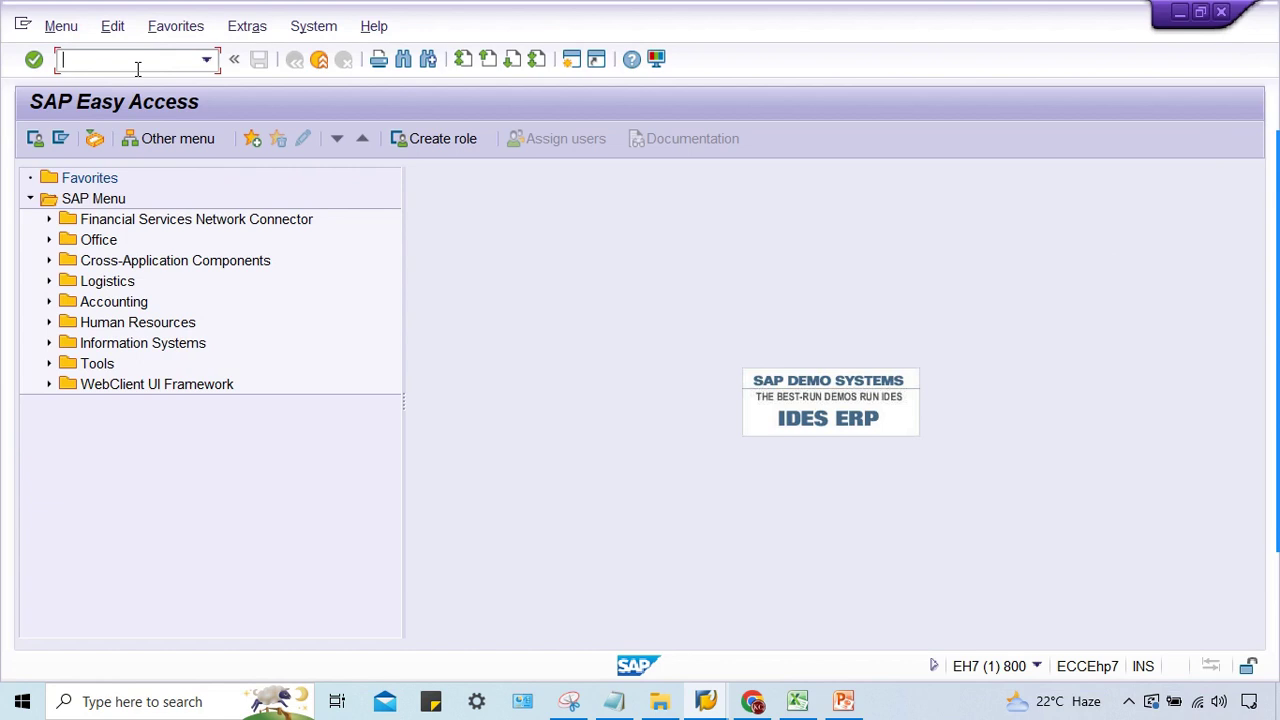
{"action": "type", "text": "MB1C"}
{"action": "key", "text": "Return"}
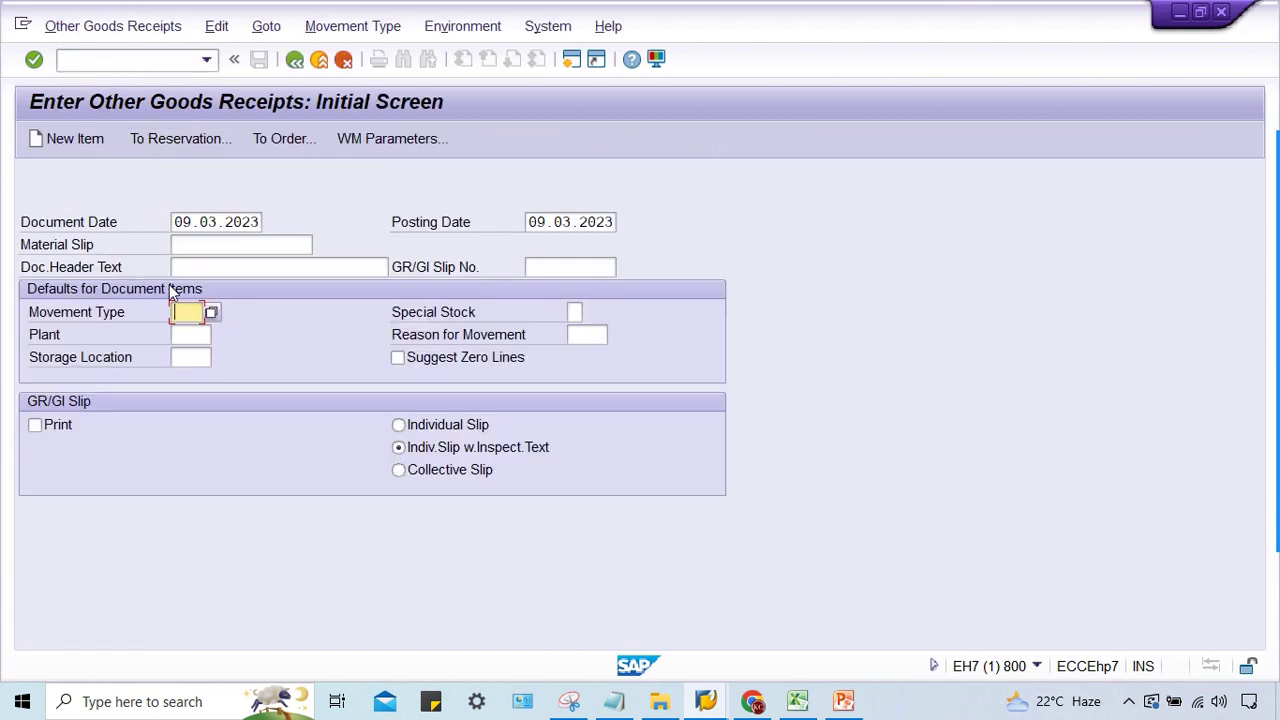
{"action": "left_click", "coordinate": [186, 310]}
{"action": "left_click", "coordinate": [193, 333]}
{"action": "left_click", "coordinate": [192, 334]}
{"action": "left_click", "coordinate": [195, 356]}
{"action": "left_click", "coordinate": [182, 357]}
{"action": "left_click", "coordinate": [196, 375]}
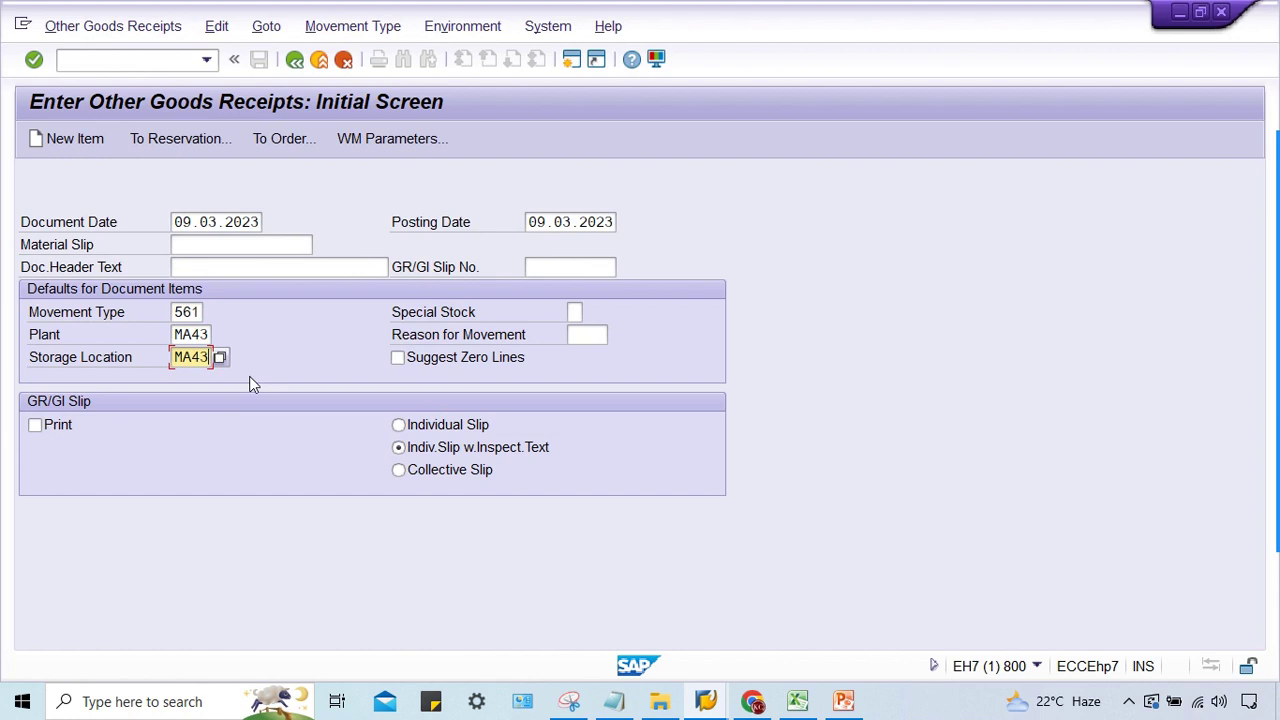
Enter 10 of material MA43_FG1 and check the item, triggering and dismissing the account determination error.
{"action": "key", "text": "Return"}
{"action": "key", "text": "Down"}
{"action": "key", "text": "Down"}
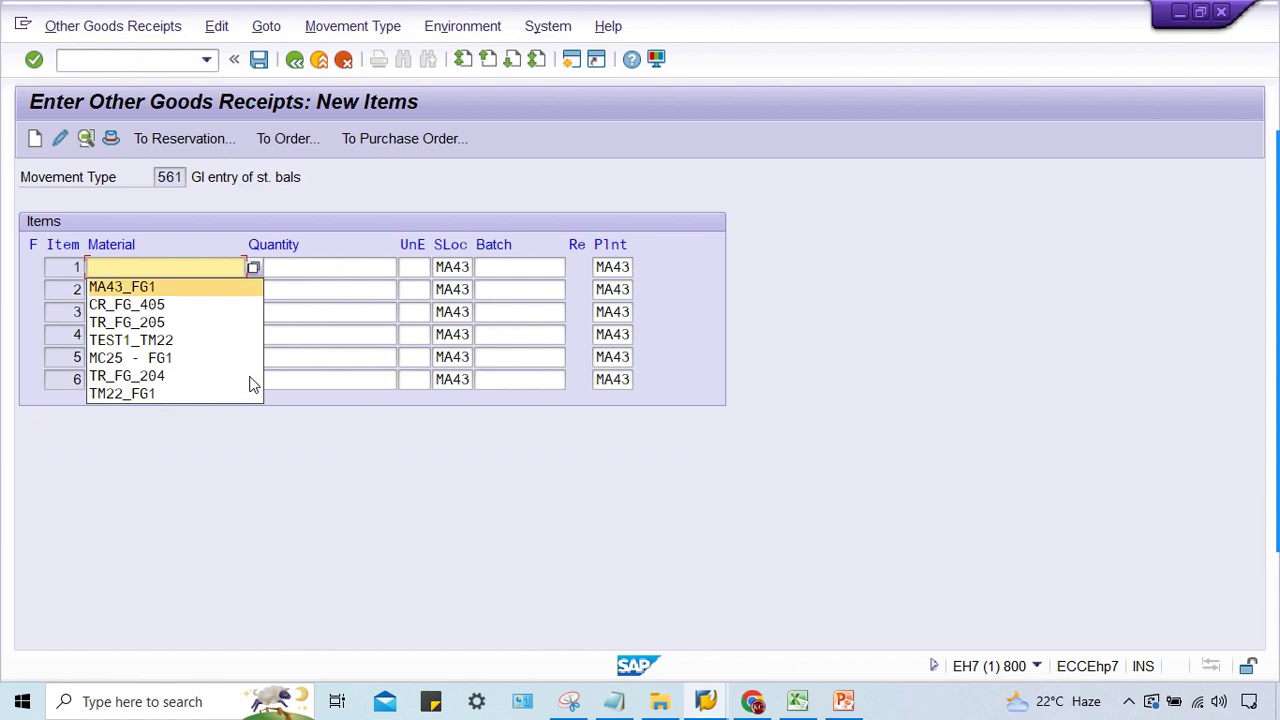
{"action": "key", "text": "Return"}
{"action": "key", "text": "Down"}
{"action": "key", "text": "Down"}
{"action": "key", "text": "Return"}
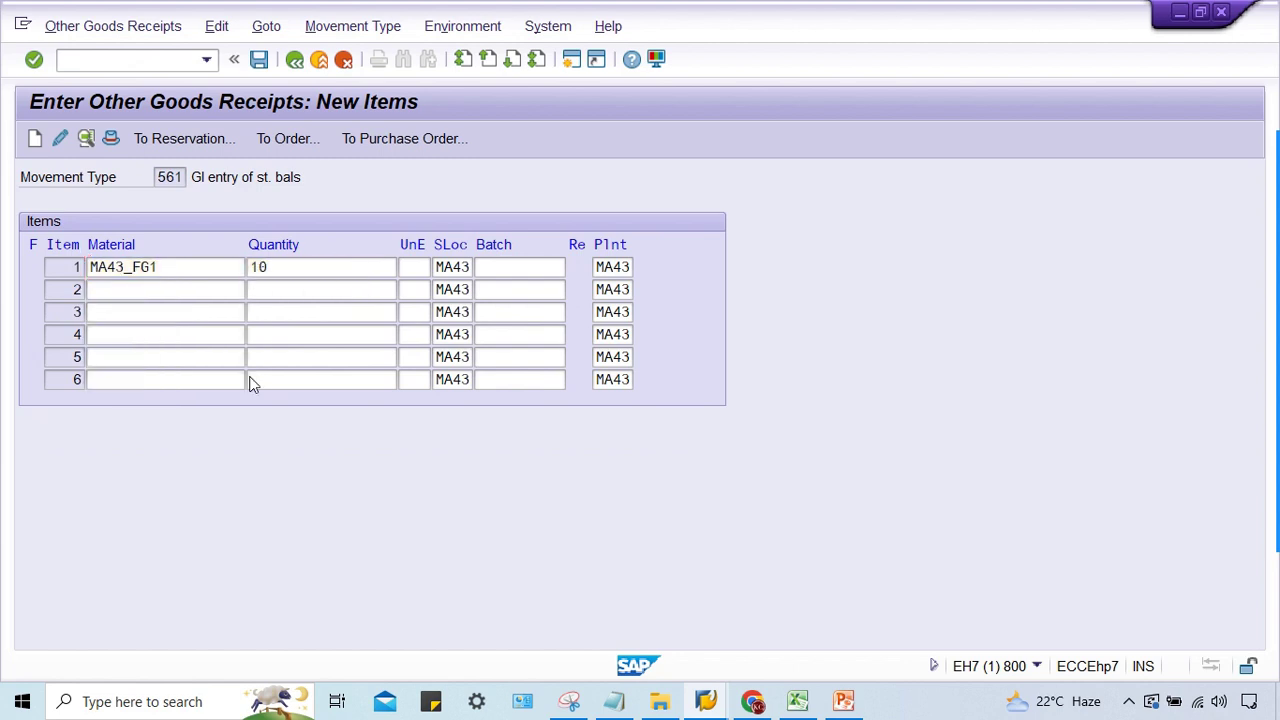
{"action": "key", "text": "Return"}
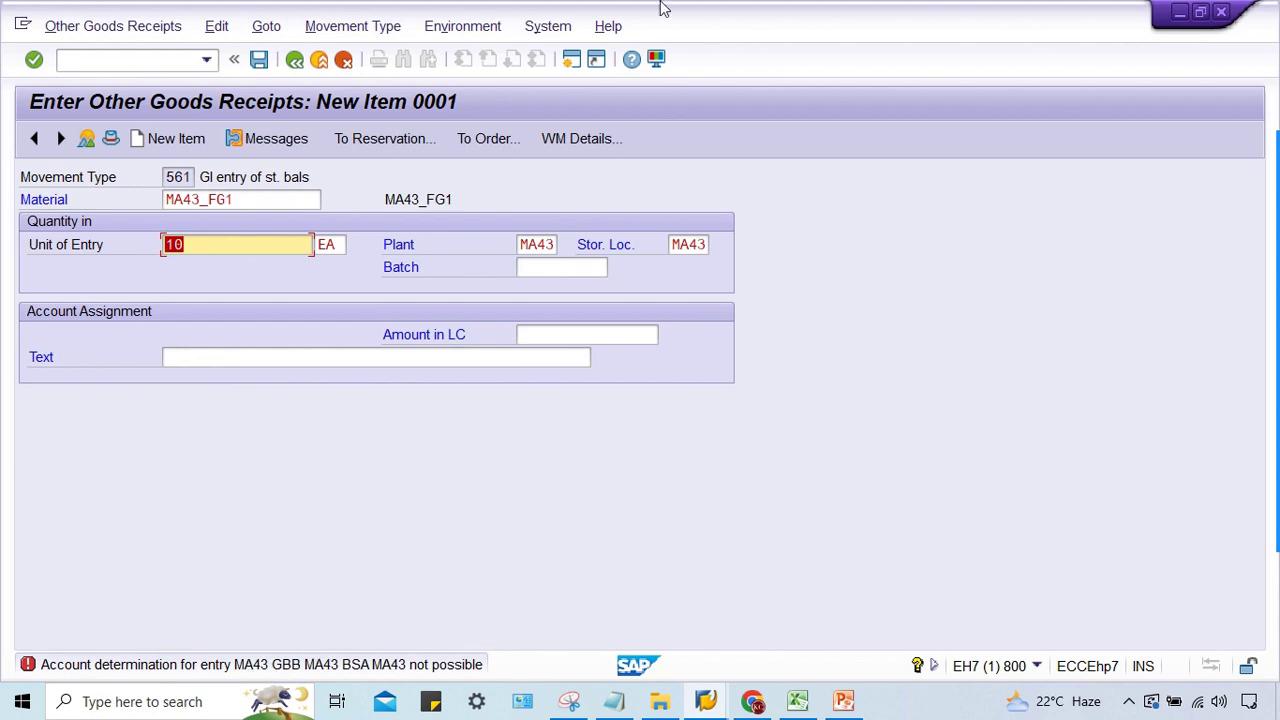
{"action": "key", "text": "Return"}
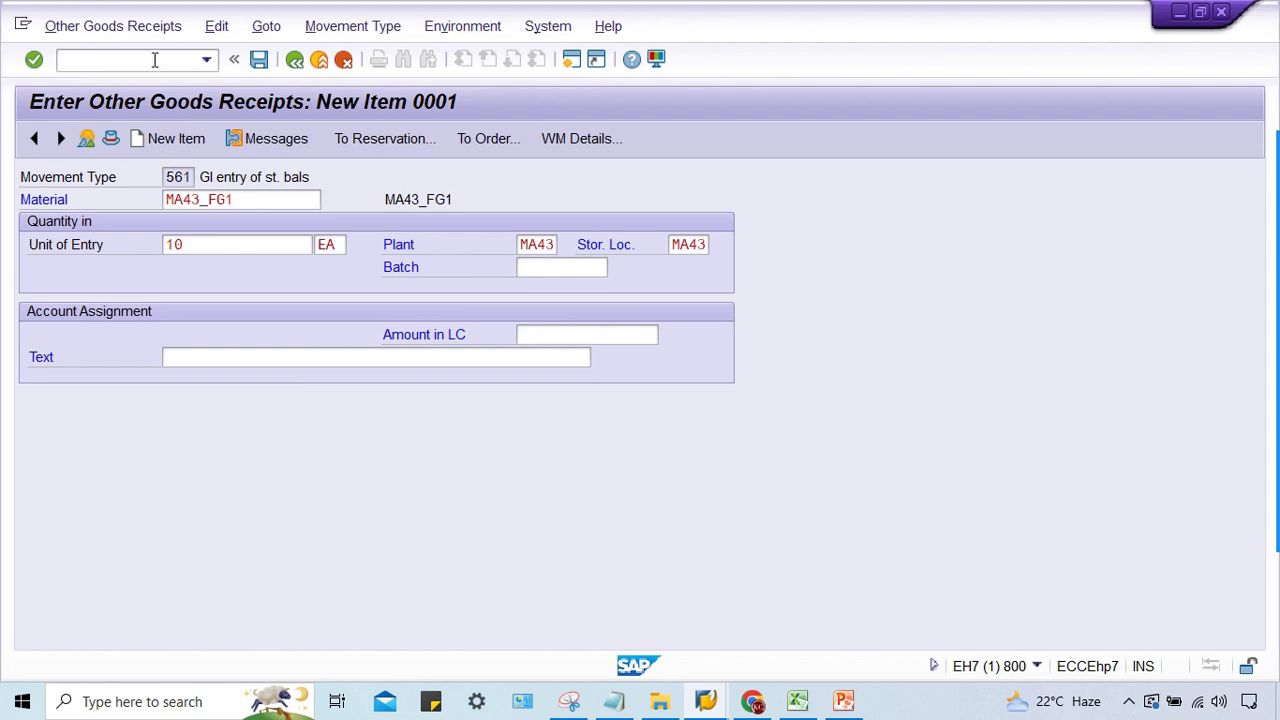
Leave the receipt unposted and browse FS00 to confirm accounts 1017 and 3001 INCR/DECR OF STOCK exist.
{"action": "key", "text": "shift+F3"}
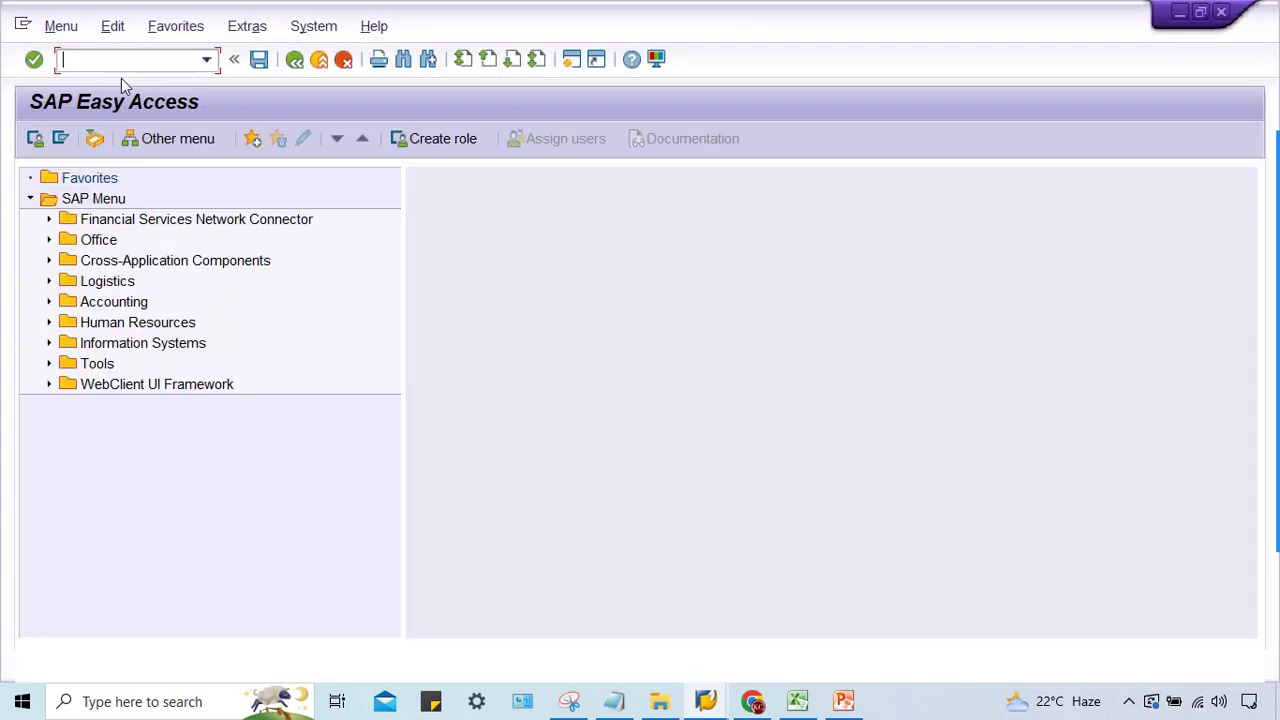
{"action": "left_click", "coordinate": [112, 55]}
{"action": "type", "text": "FS00"}
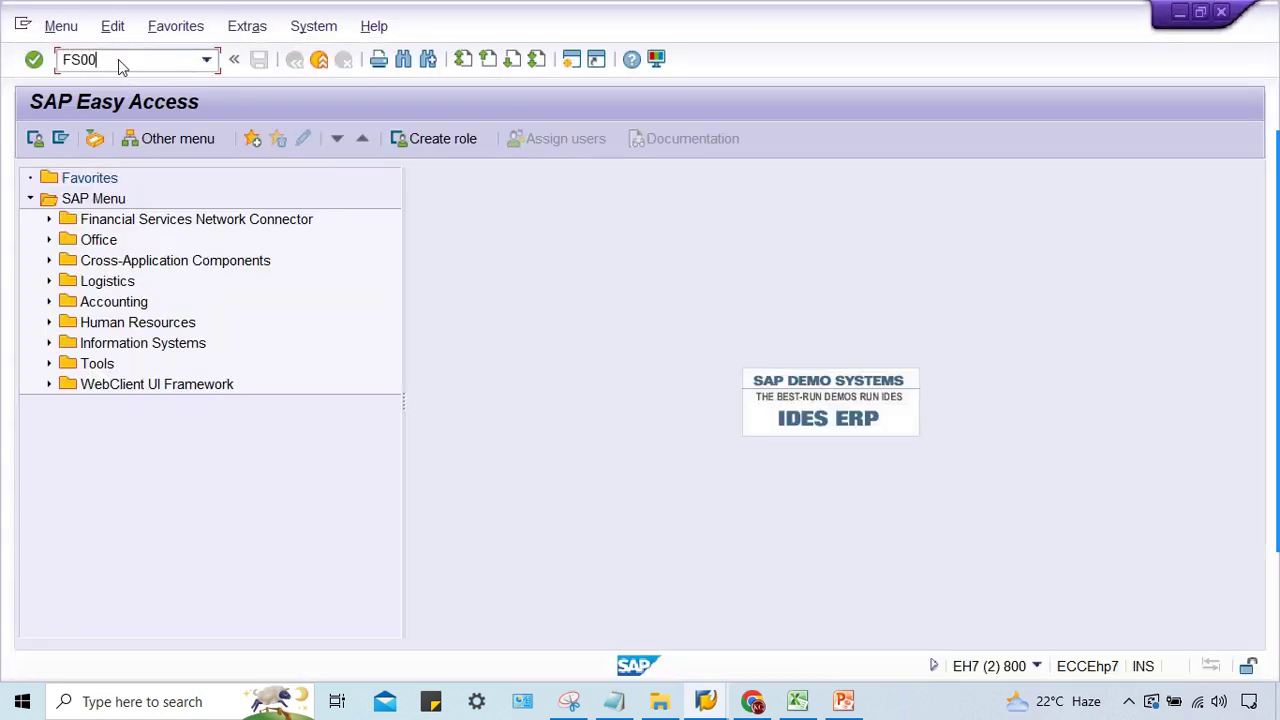
{"action": "key", "text": "Return"}
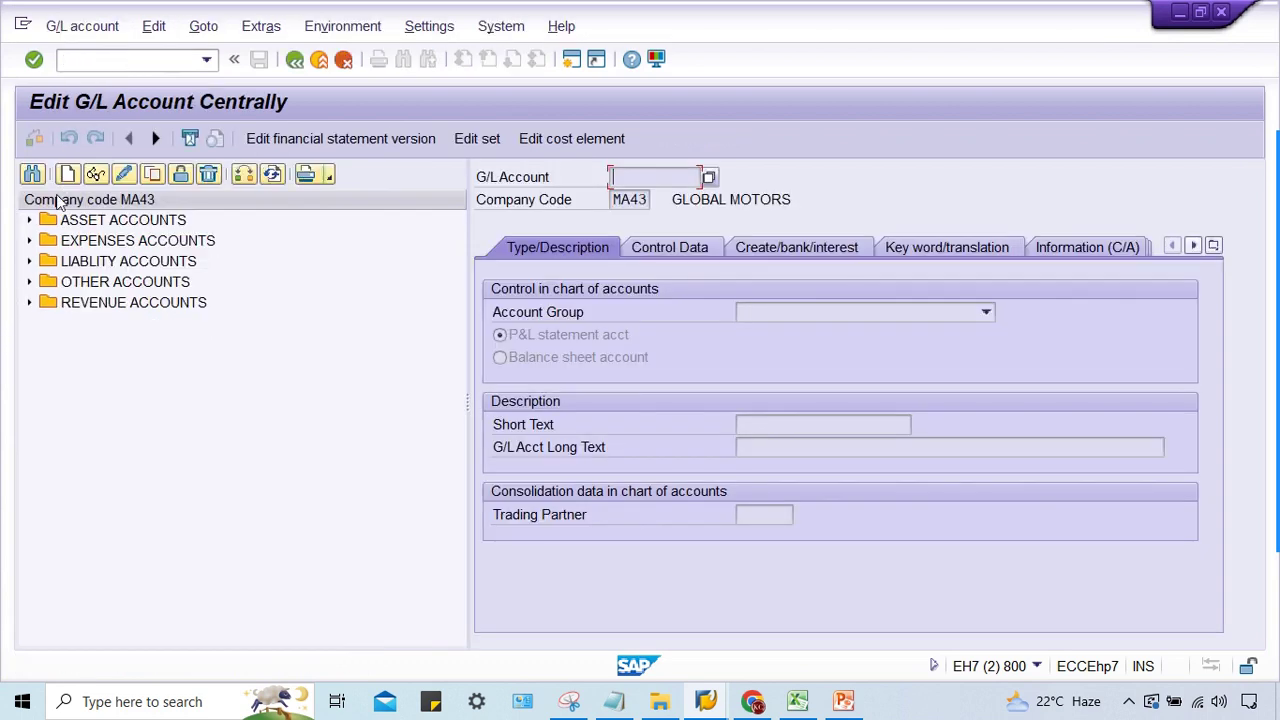
{"action": "left_click", "coordinate": [29, 220]}
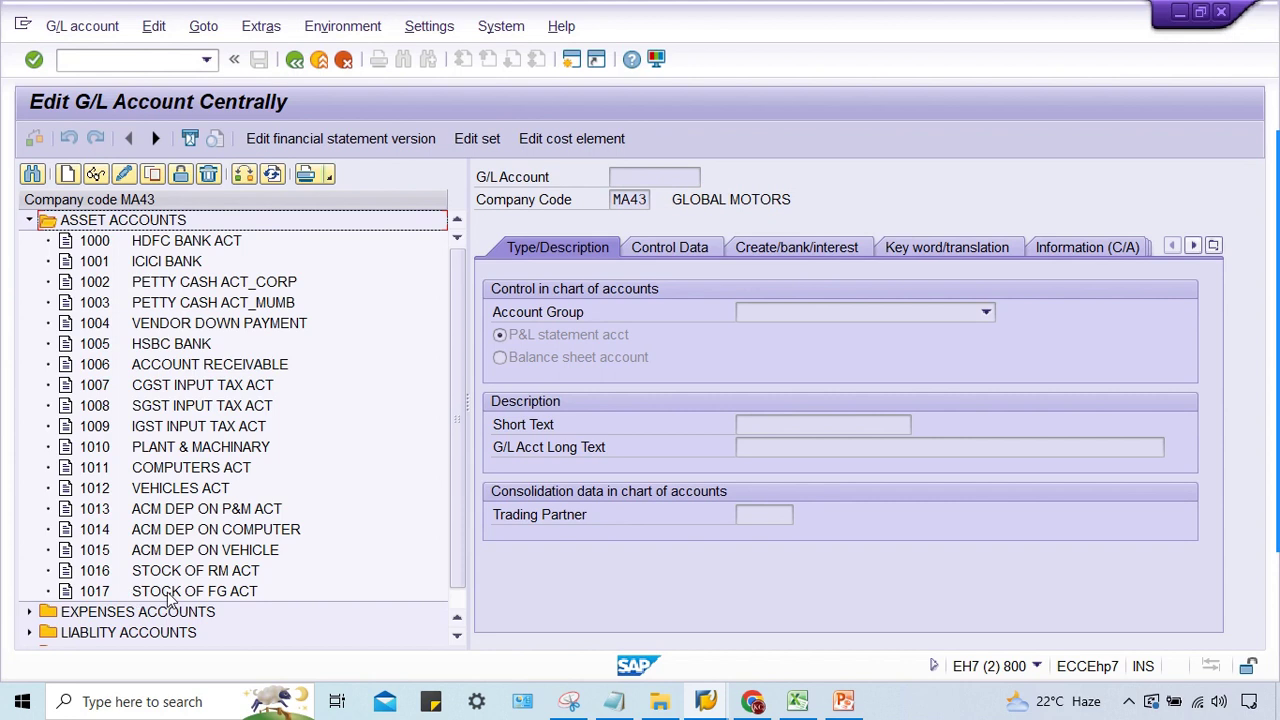
{"action": "double_click", "coordinate": [170, 591]}
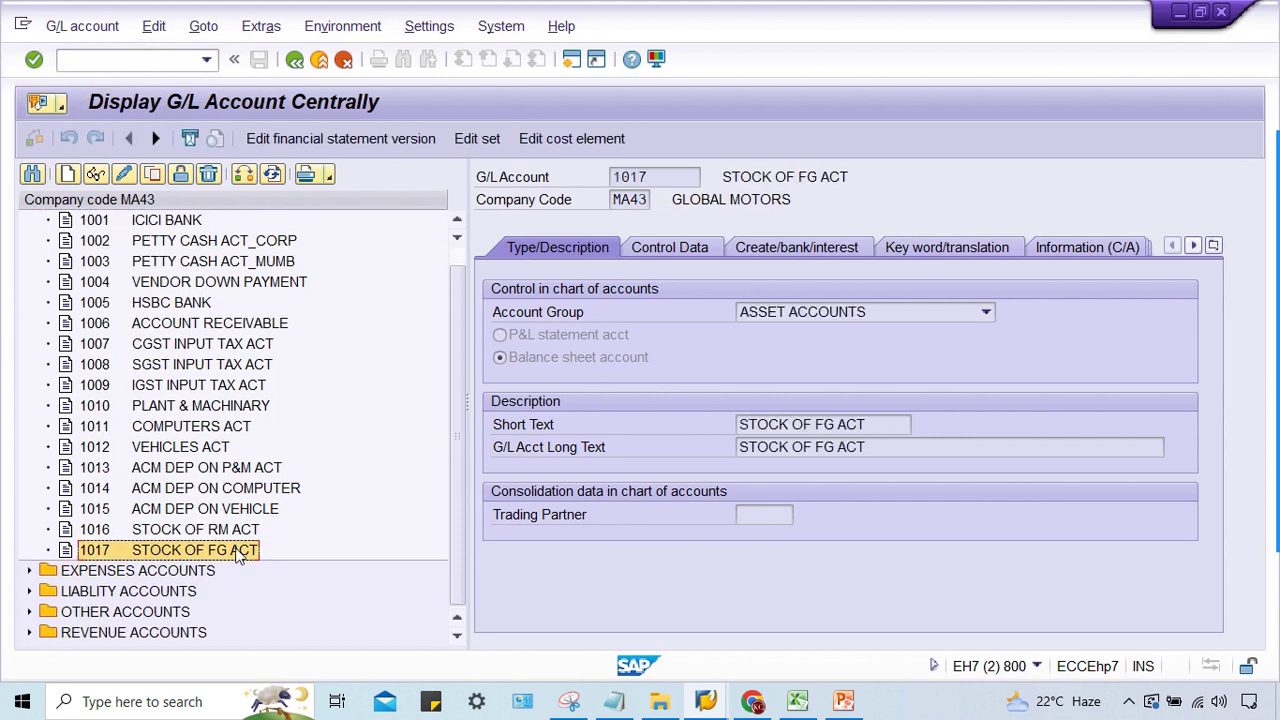
{"action": "left_click", "coordinate": [29, 612]}
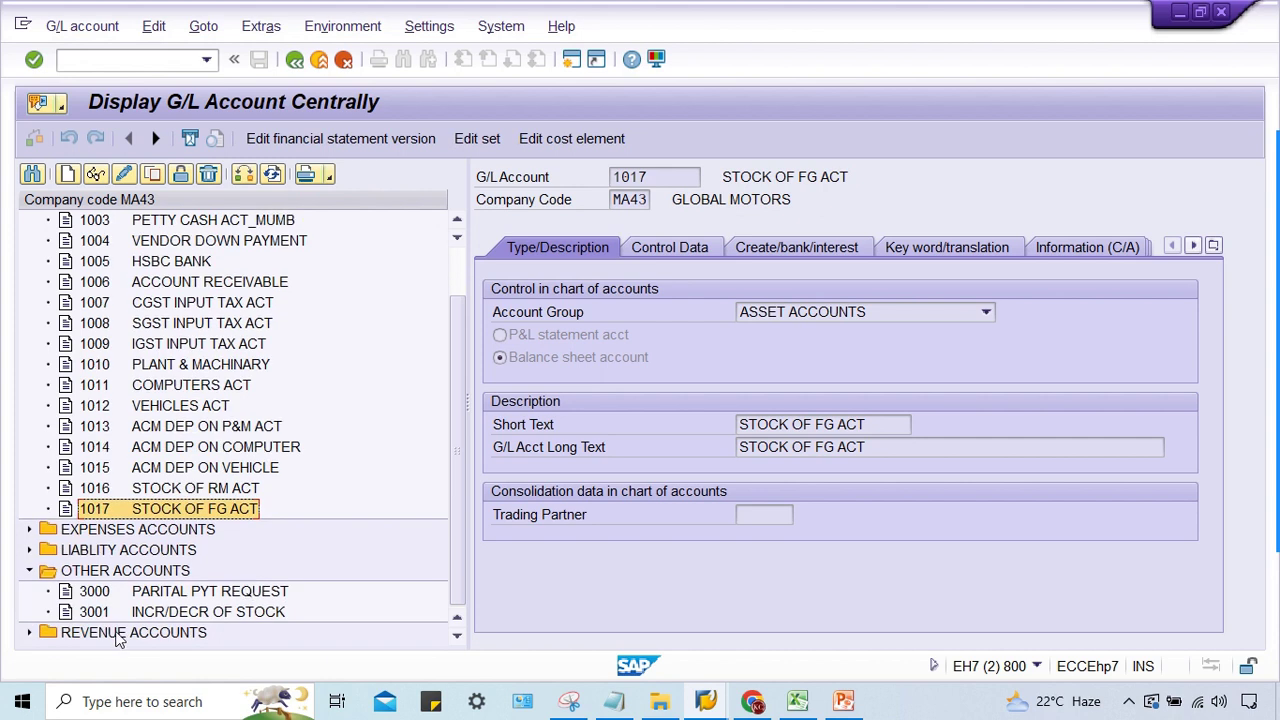
{"action": "left_click", "coordinate": [150, 612]}
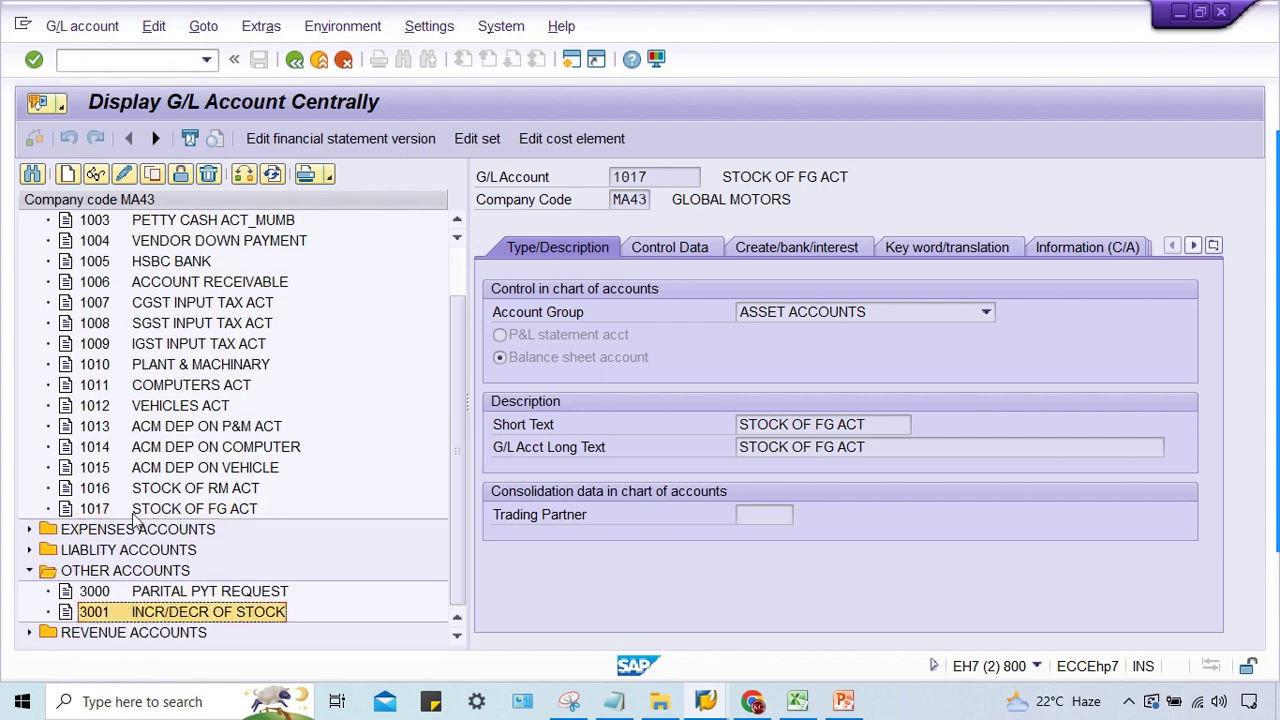
{"action": "left_click", "coordinate": [180, 507]}
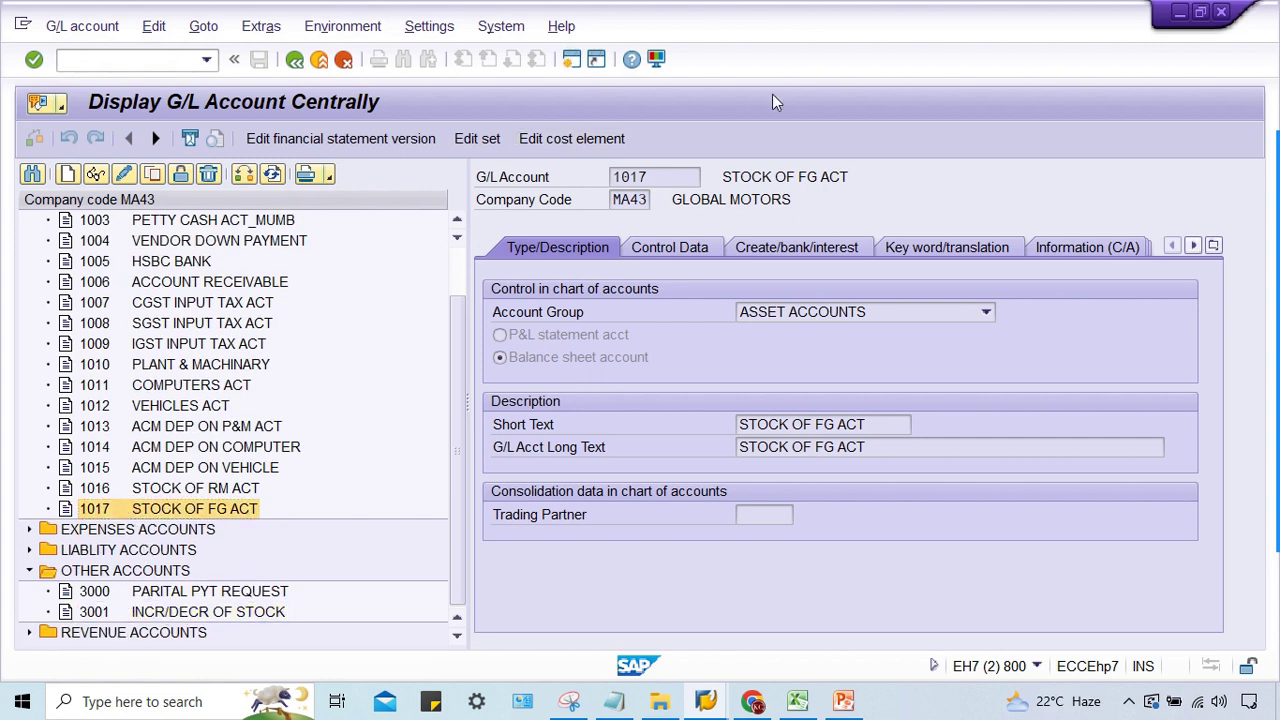
{"action": "left_click", "coordinate": [294, 59]}
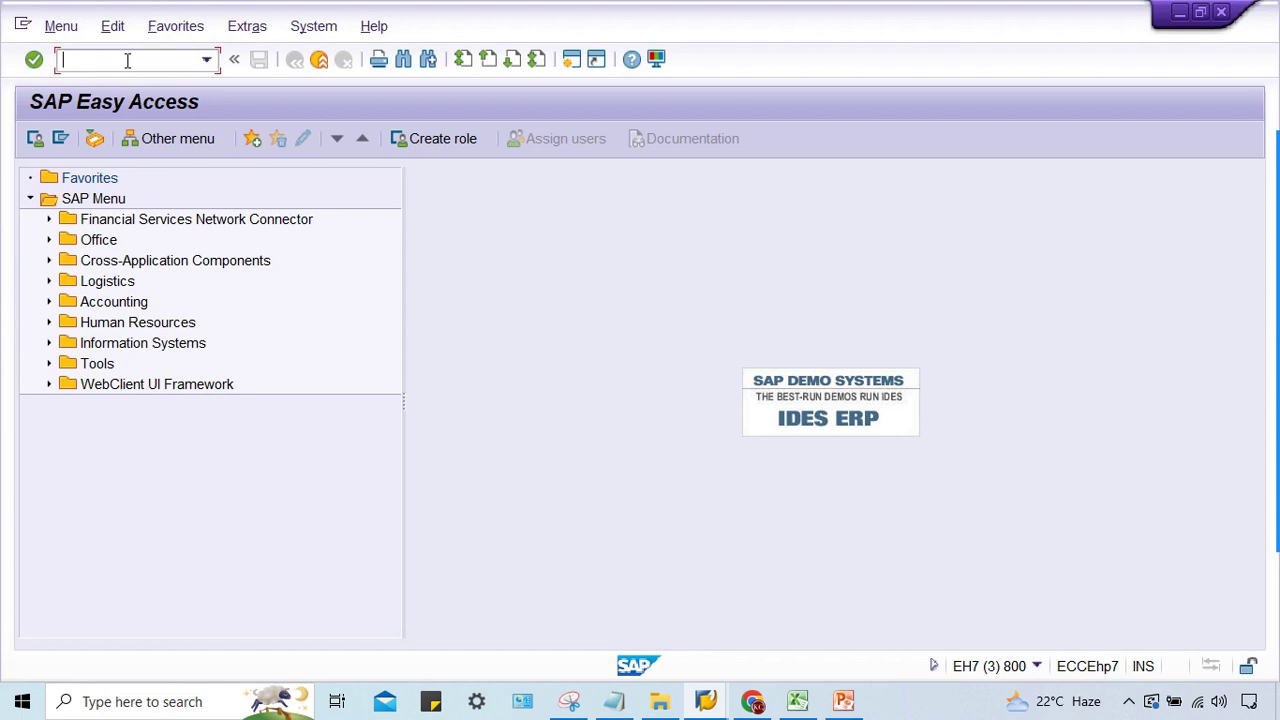
Open the OBYC GBB account settings for chart of accounts MA43.
{"action": "type", "text": "OBYC"}
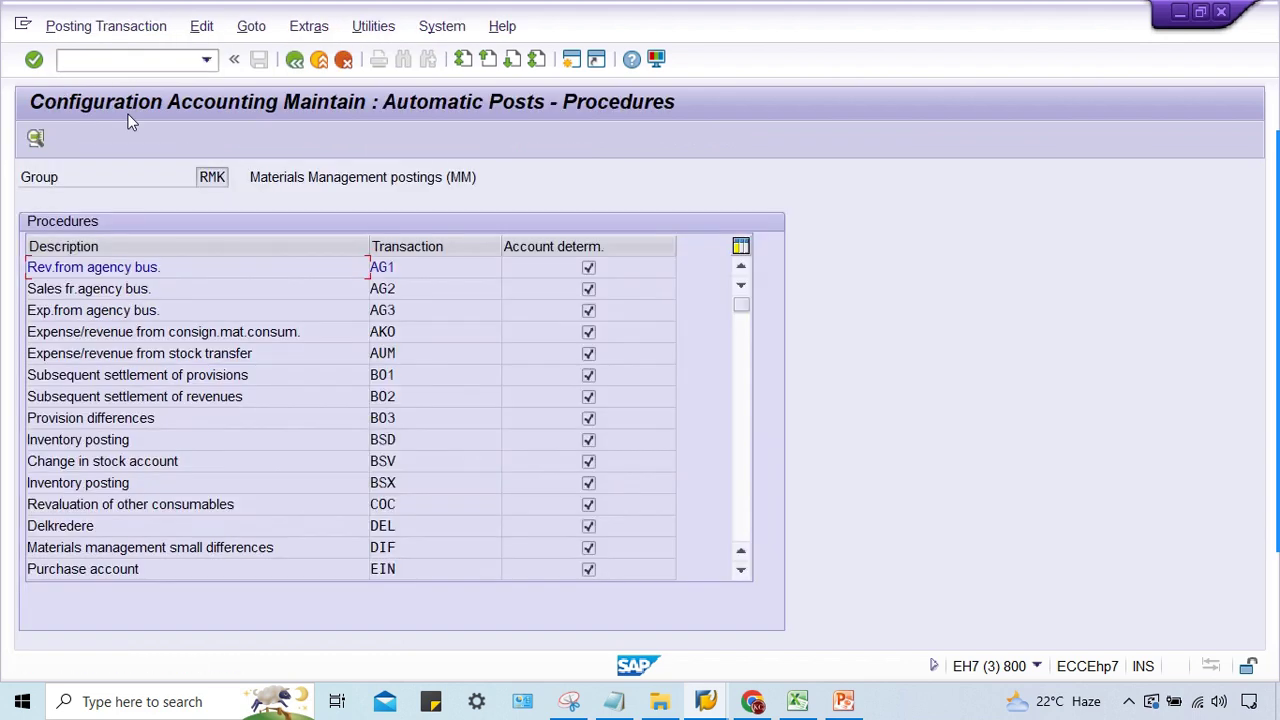
{"action": "left_click", "coordinate": [748, 487]}
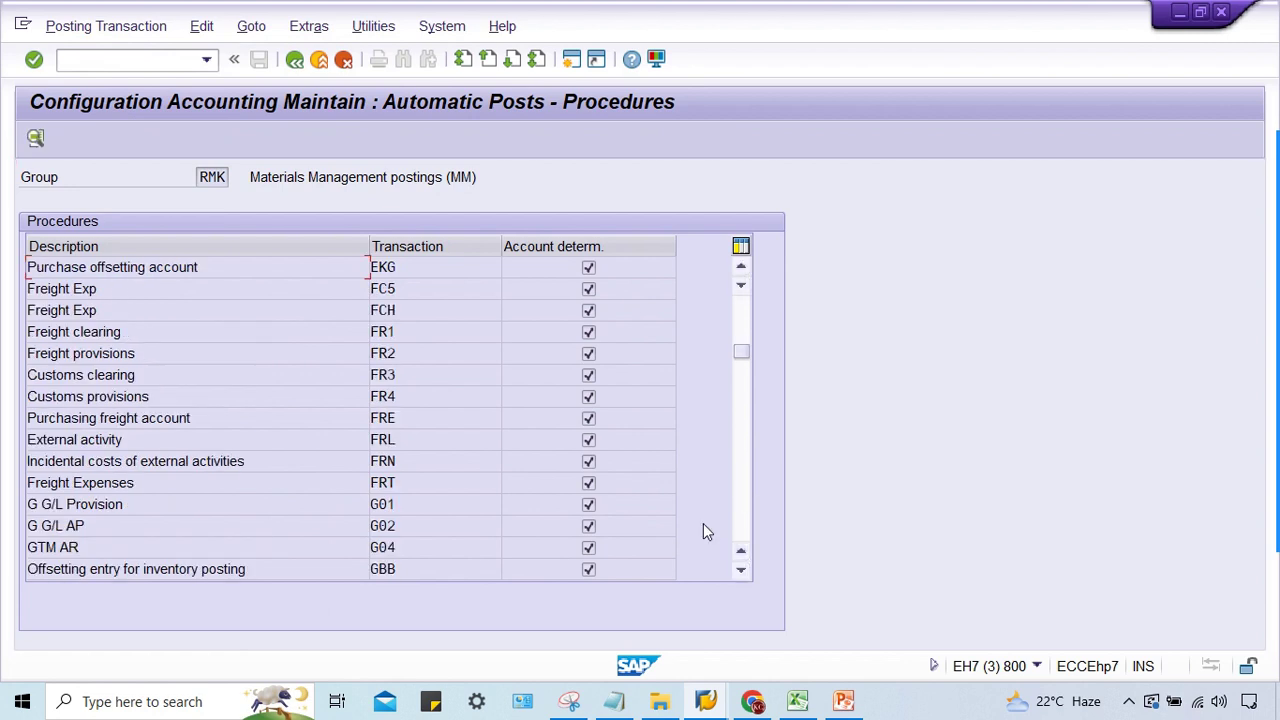
{"action": "left_click", "coordinate": [411, 571]}
{"action": "double_click", "coordinate": [411, 571]}
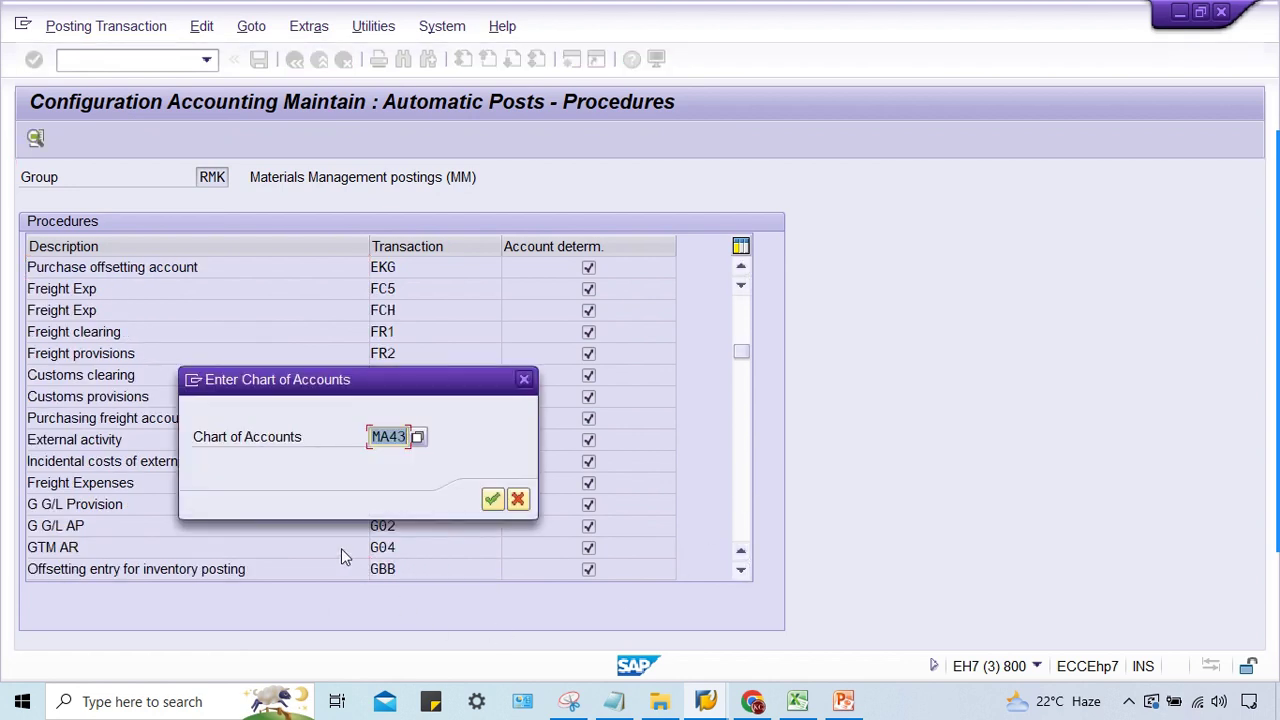
{"action": "key", "text": "Return"}
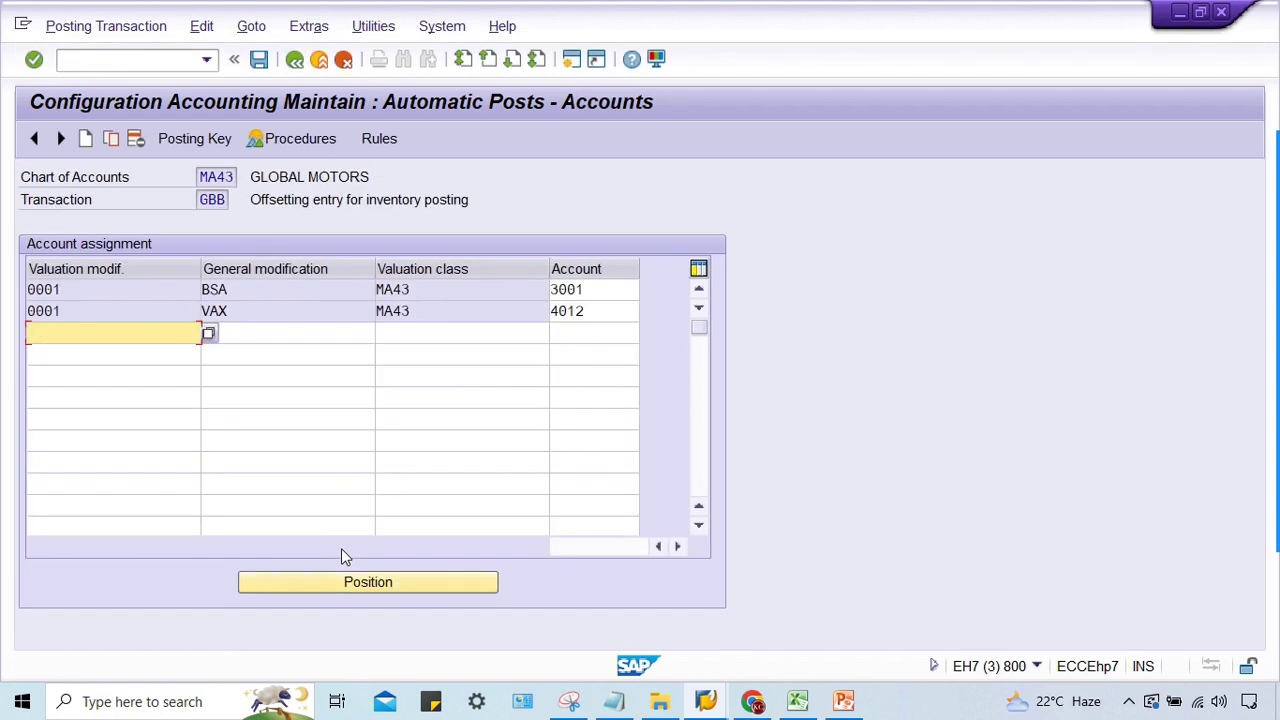
Inspect the BSA row pointing to account 3001, then go back to the RMK procedures list.
{"action": "left_click", "coordinate": [250, 287]}
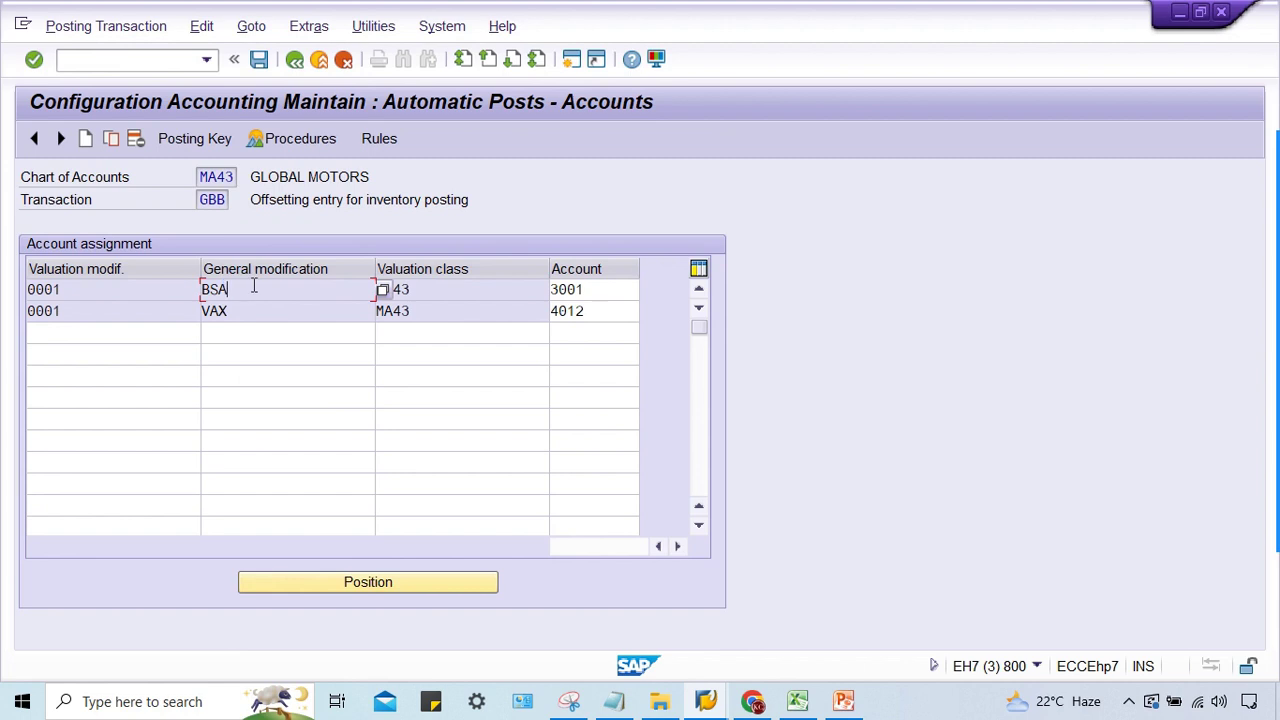
{"action": "left_click_drag", "start_coordinate": [253, 287], "coordinate": [166, 276]}
{"action": "left_click", "coordinate": [251, 283]}
{"action": "double_click", "coordinate": [604, 289]}
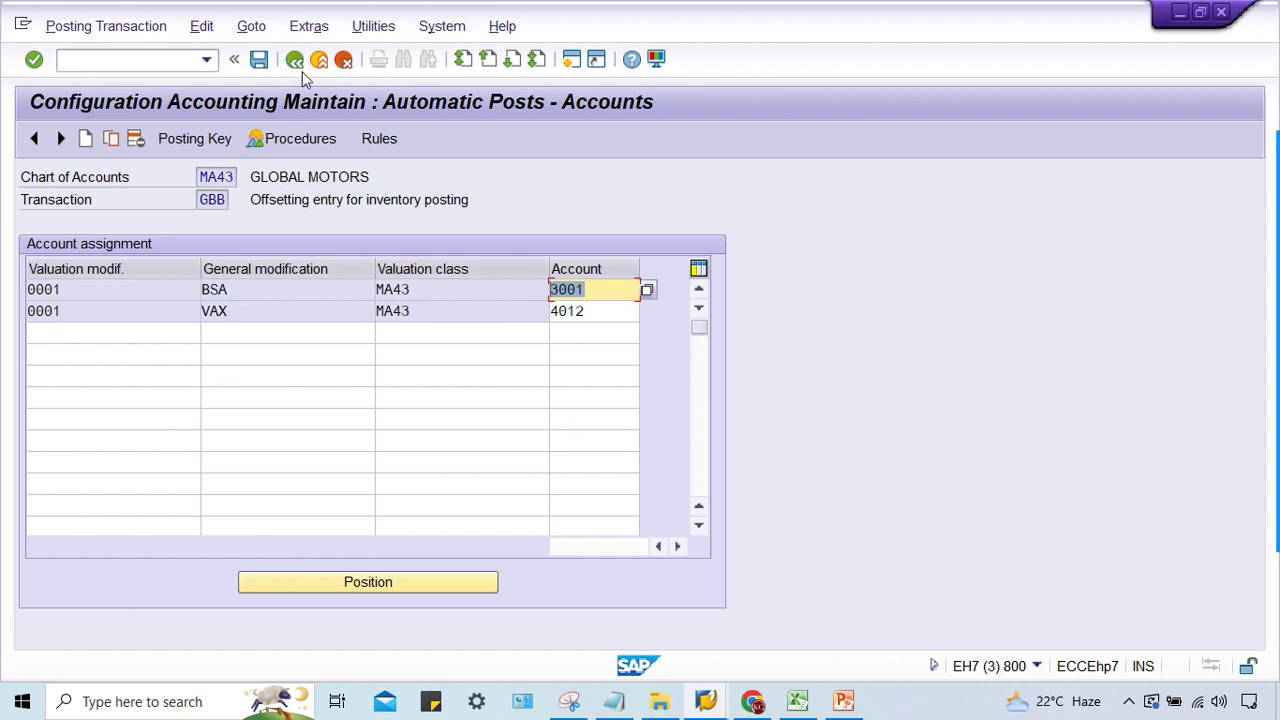
{"action": "left_click", "coordinate": [298, 138]}
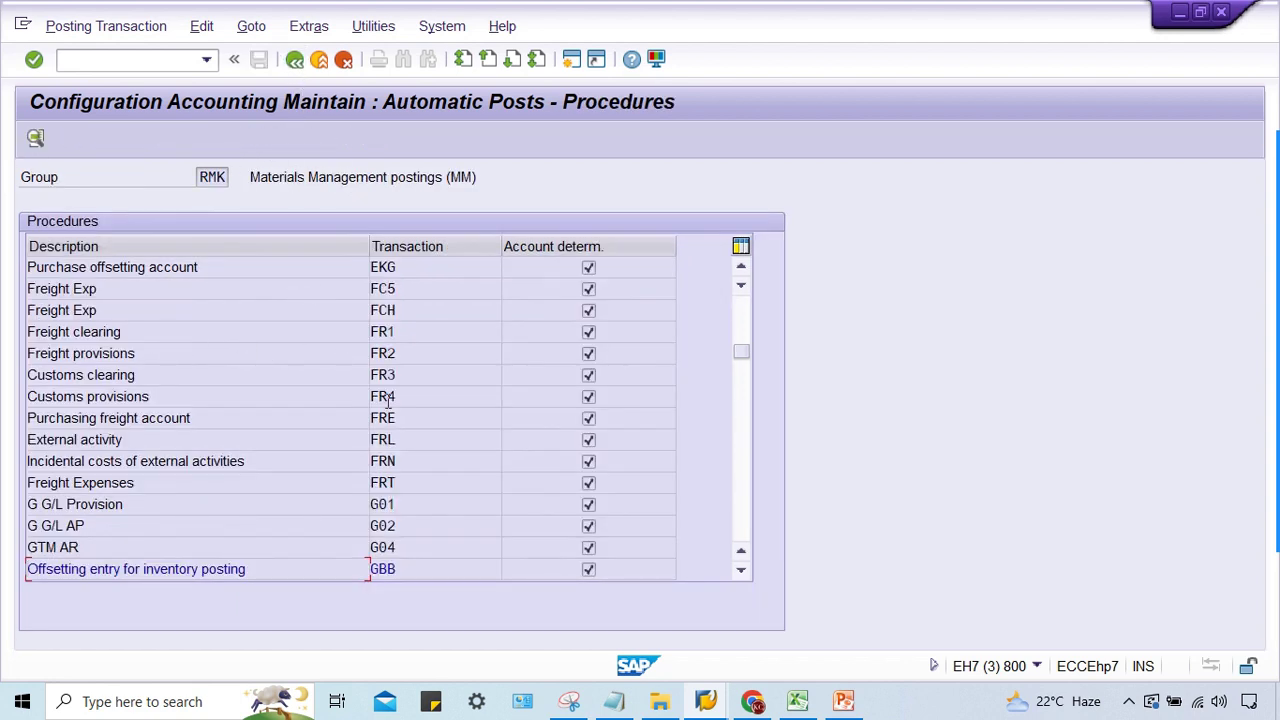
{"action": "scroll", "coordinate": [452, 426], "scroll_direction": "up", "scroll_amount": 3}
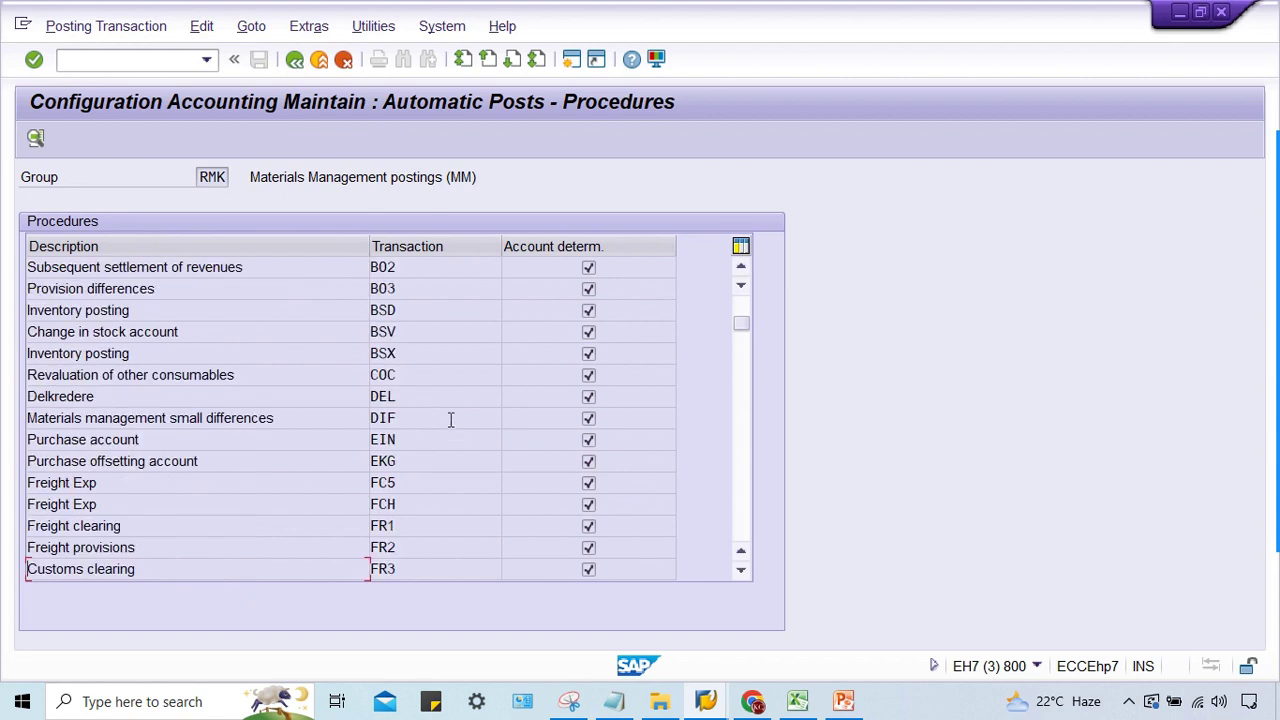
{"action": "double_click", "coordinate": [431, 353]}
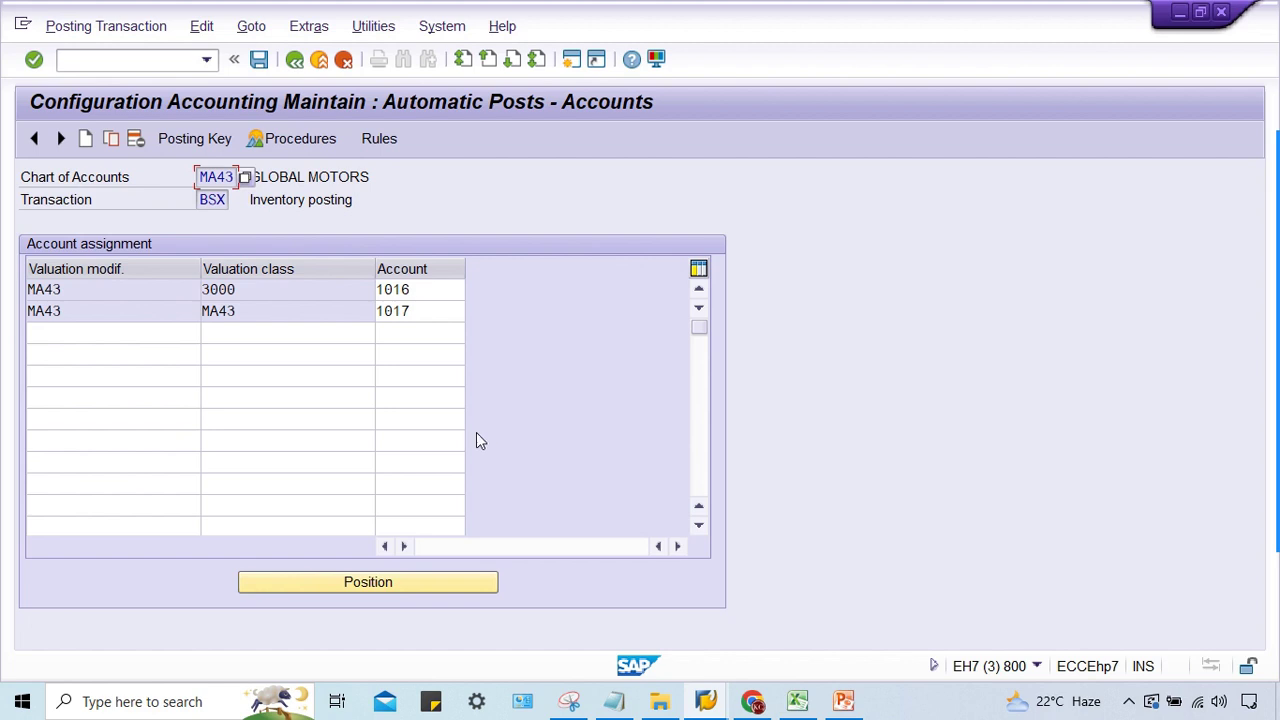
{"action": "left_click_drag", "start_coordinate": [72, 289], "coordinate": [14, 282]}
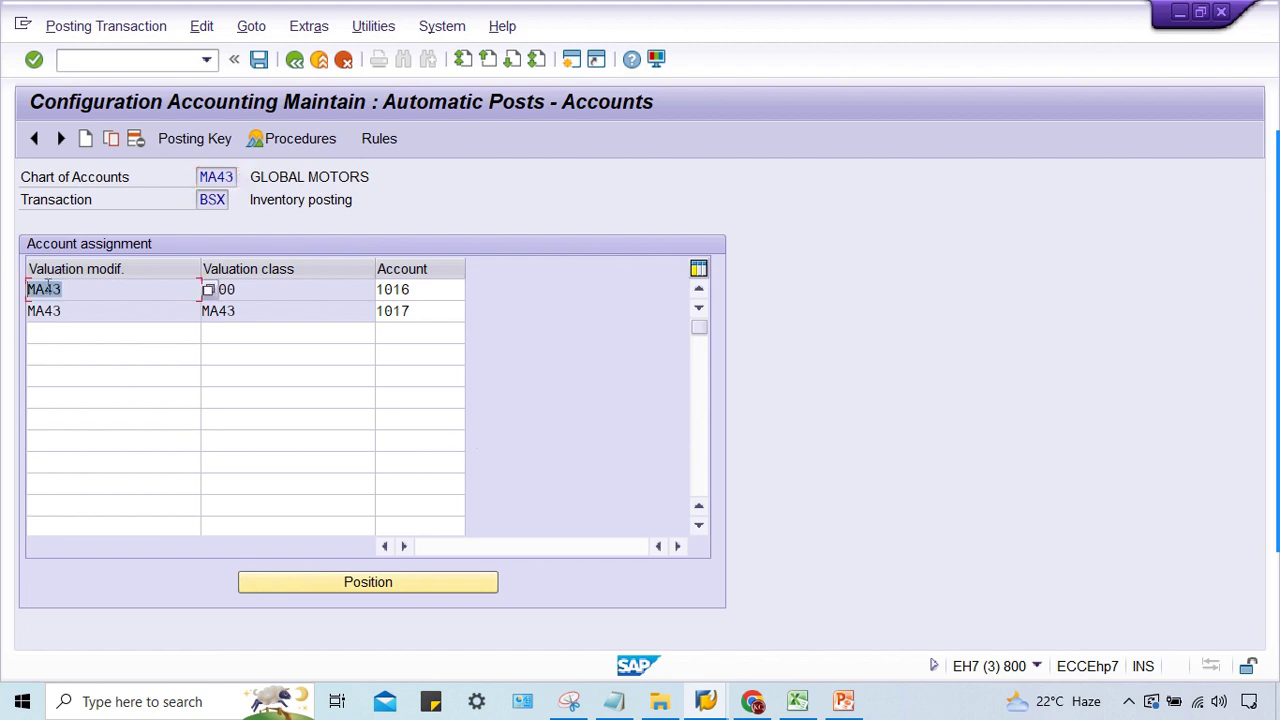
{"action": "left_click_drag", "start_coordinate": [97, 288], "coordinate": [2, 288]}
{"action": "double_click", "coordinate": [96, 282]}
{"action": "left_click", "coordinate": [86, 288]}
{"action": "left_click_drag", "start_coordinate": [82, 289], "coordinate": [5, 300]}
{"action": "left_click", "coordinate": [406, 311]}
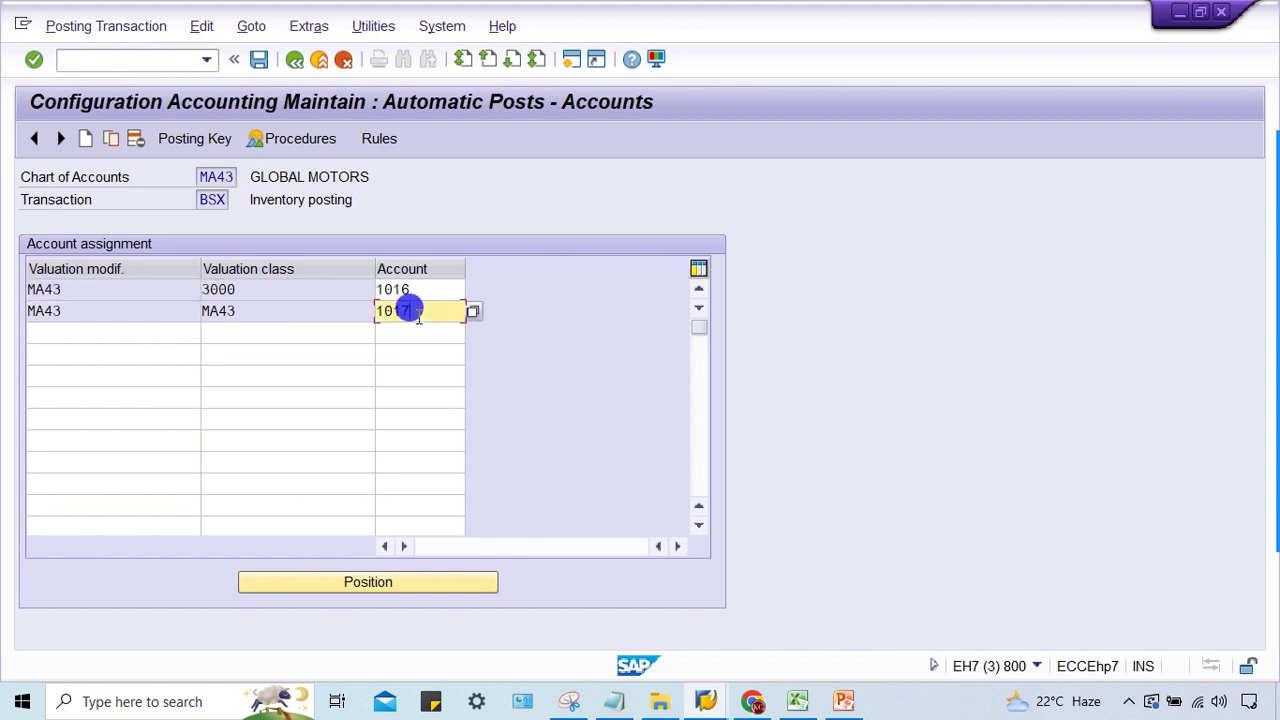
{"action": "left_click", "coordinate": [150, 315]}
{"action": "left_click_drag", "start_coordinate": [150, 315], "coordinate": [5, 316]}
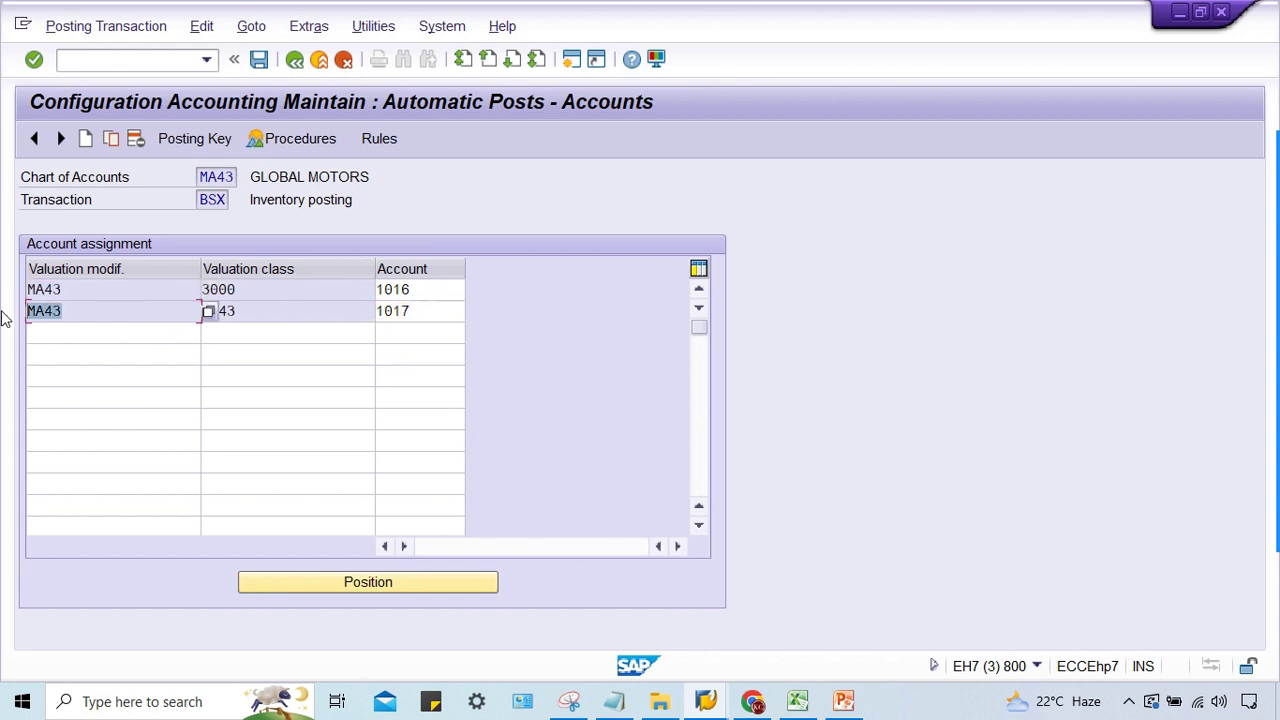
{"action": "key", "text": "Tab"}
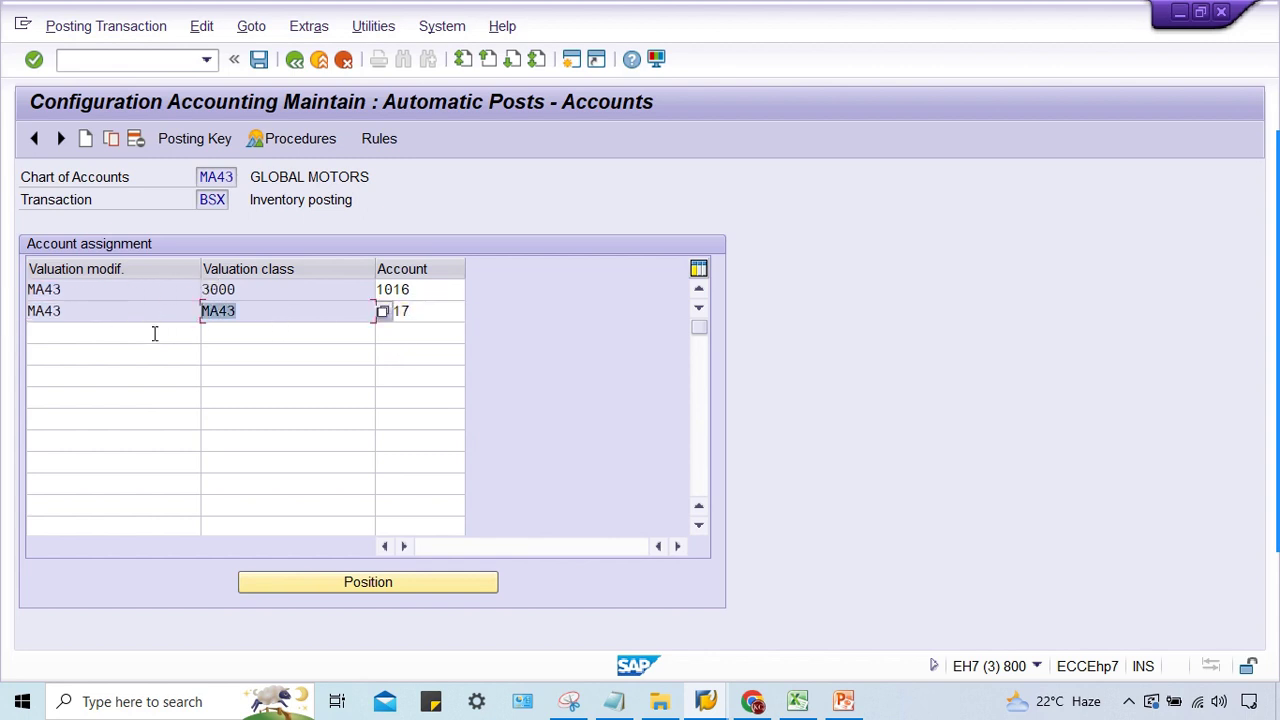
{"action": "left_click", "coordinate": [423, 328]}
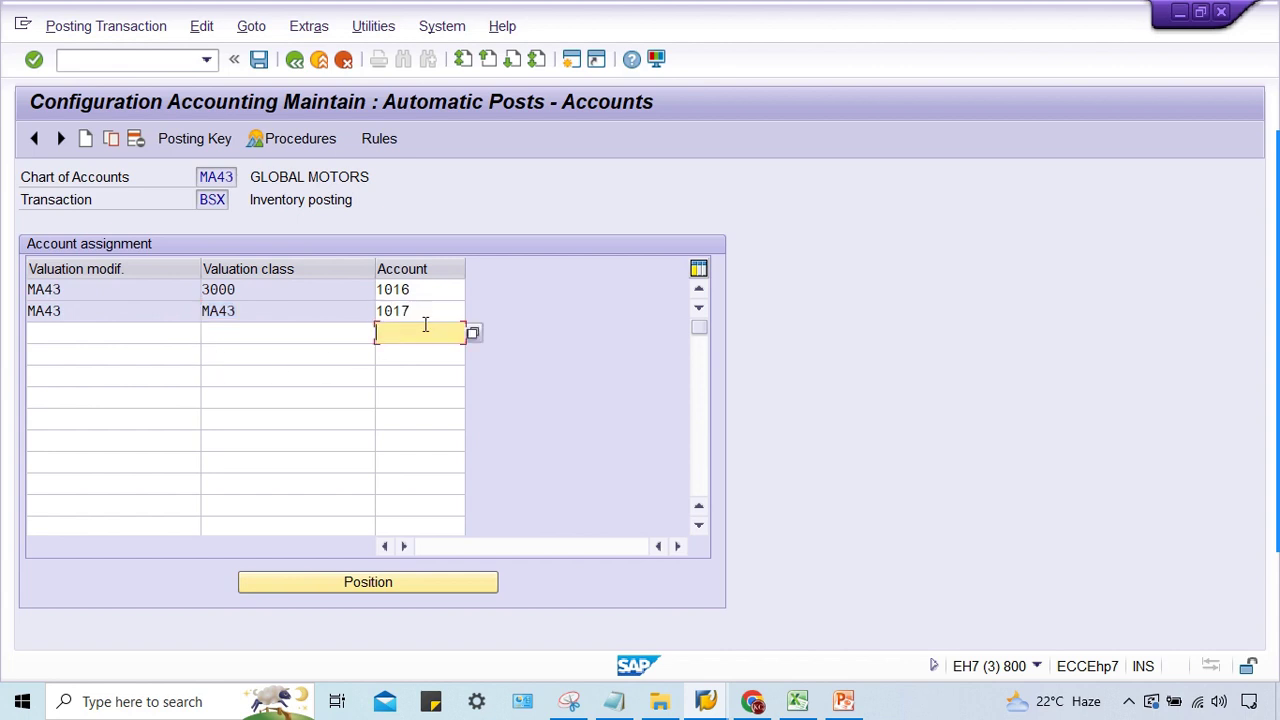
{"action": "left_click", "coordinate": [426, 311]}
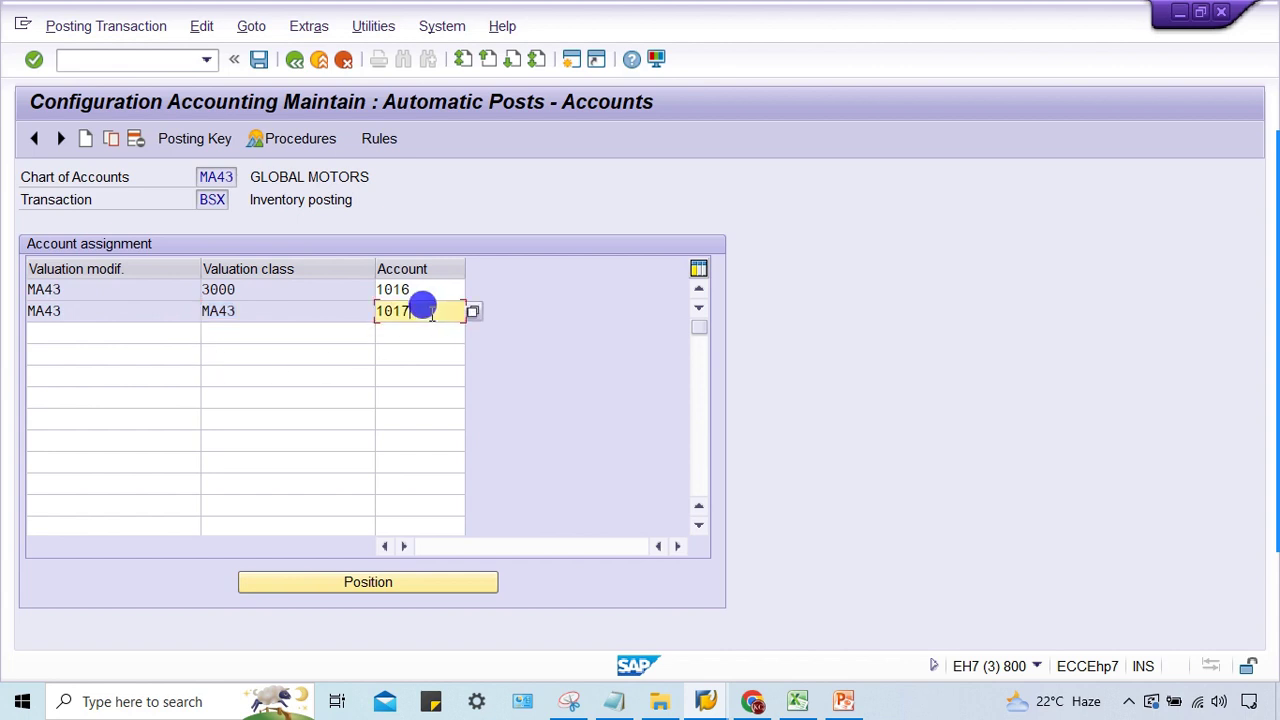
{"action": "left_click", "coordinate": [294, 60]}
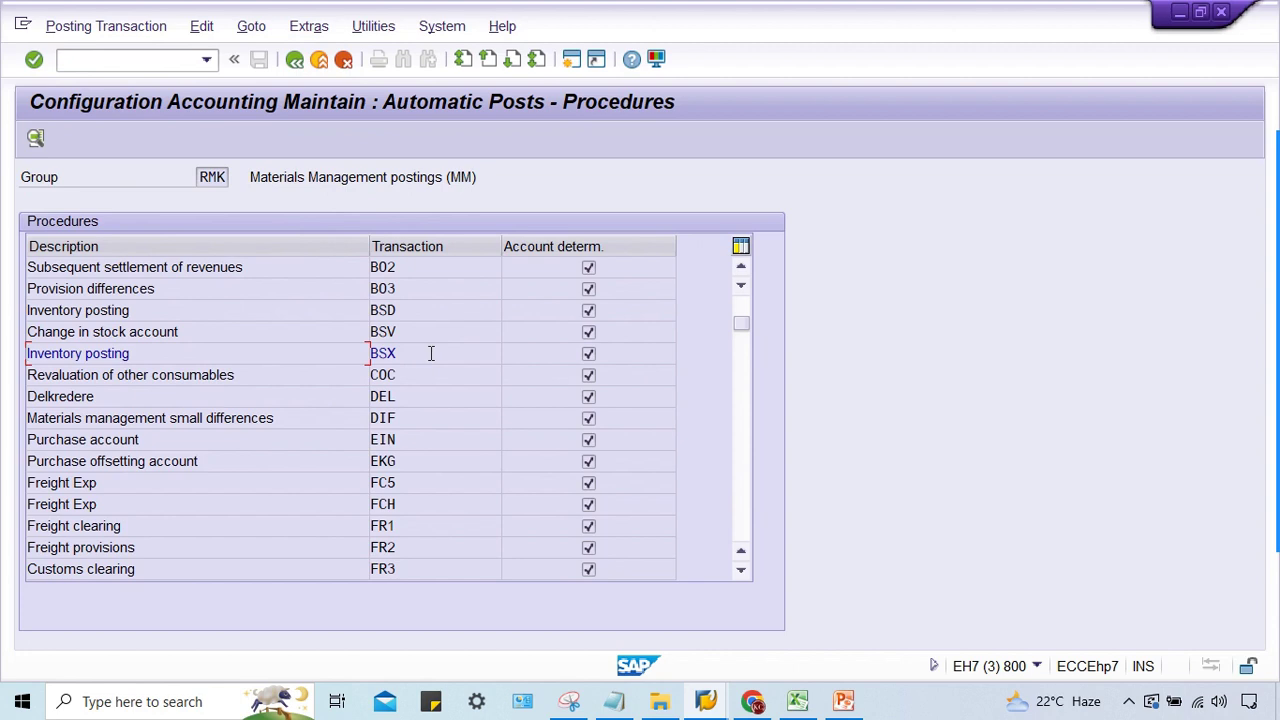
Recheck GBB's 0001 BSA (3001) and VAX (4012) rows, then exit to the SAP menu.
{"action": "left_click", "coordinate": [741, 471]}
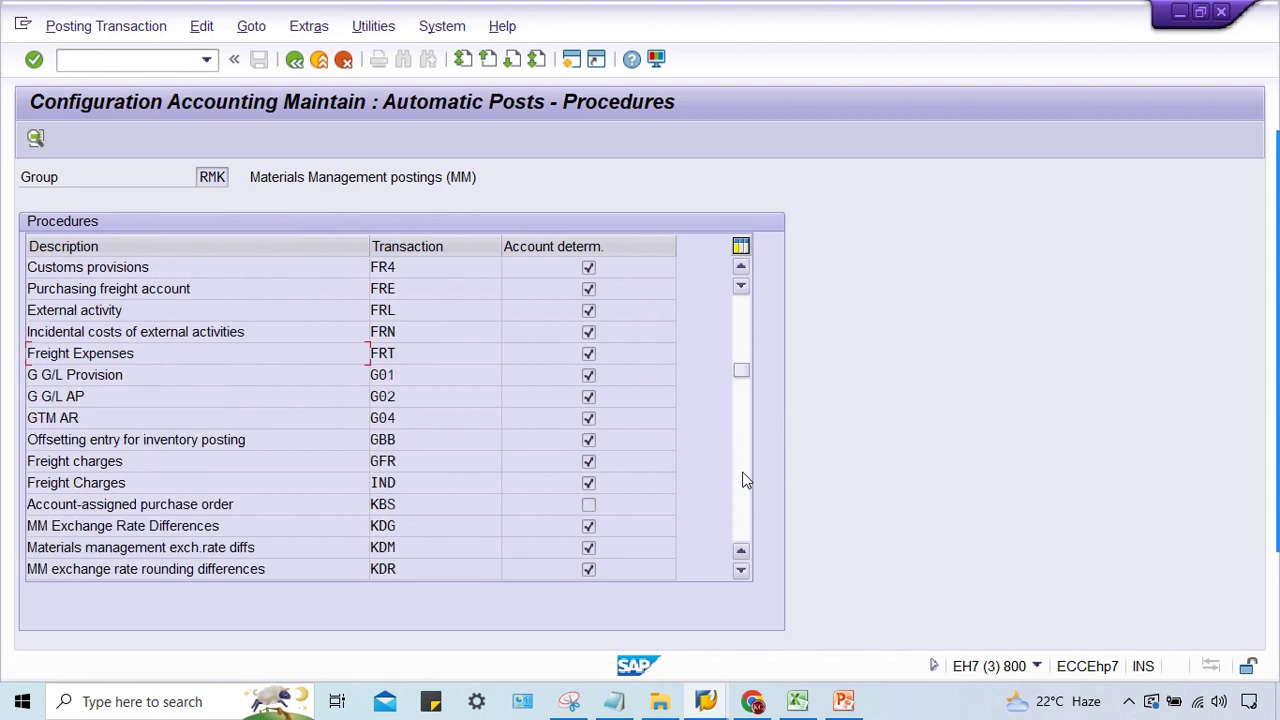
{"action": "double_click", "coordinate": [405, 439]}
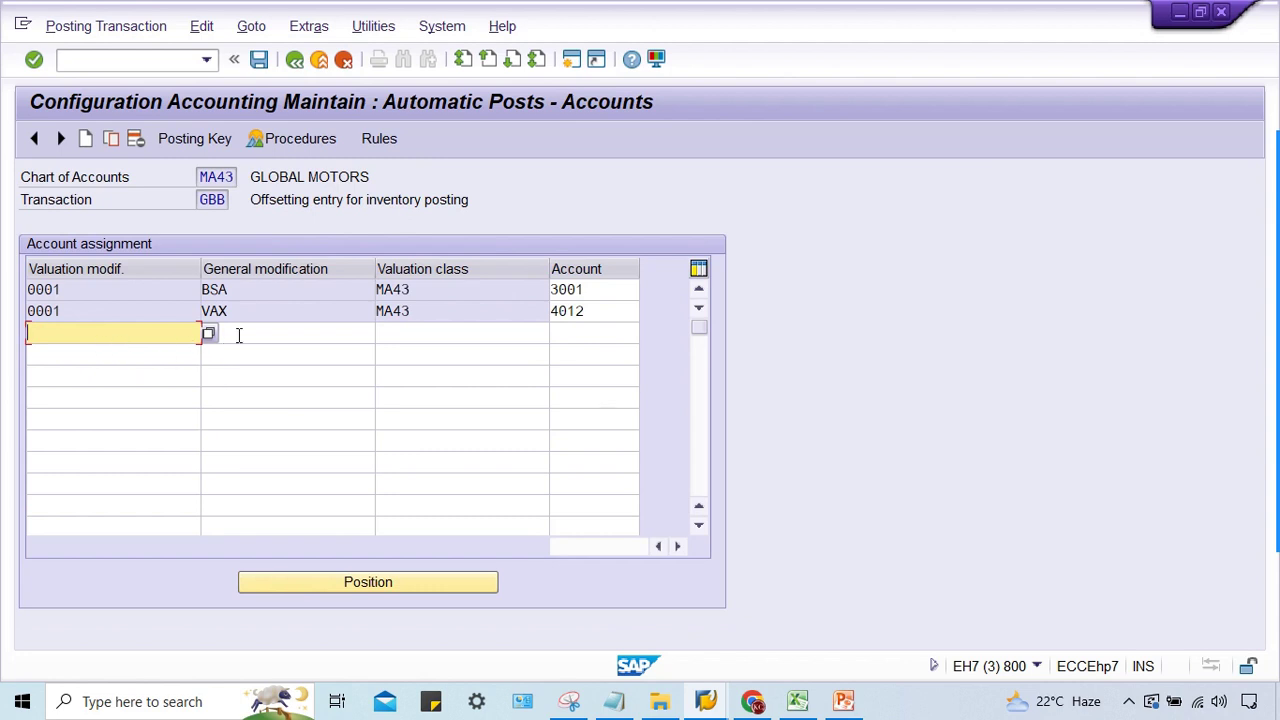
{"action": "left_click", "coordinate": [315, 327]}
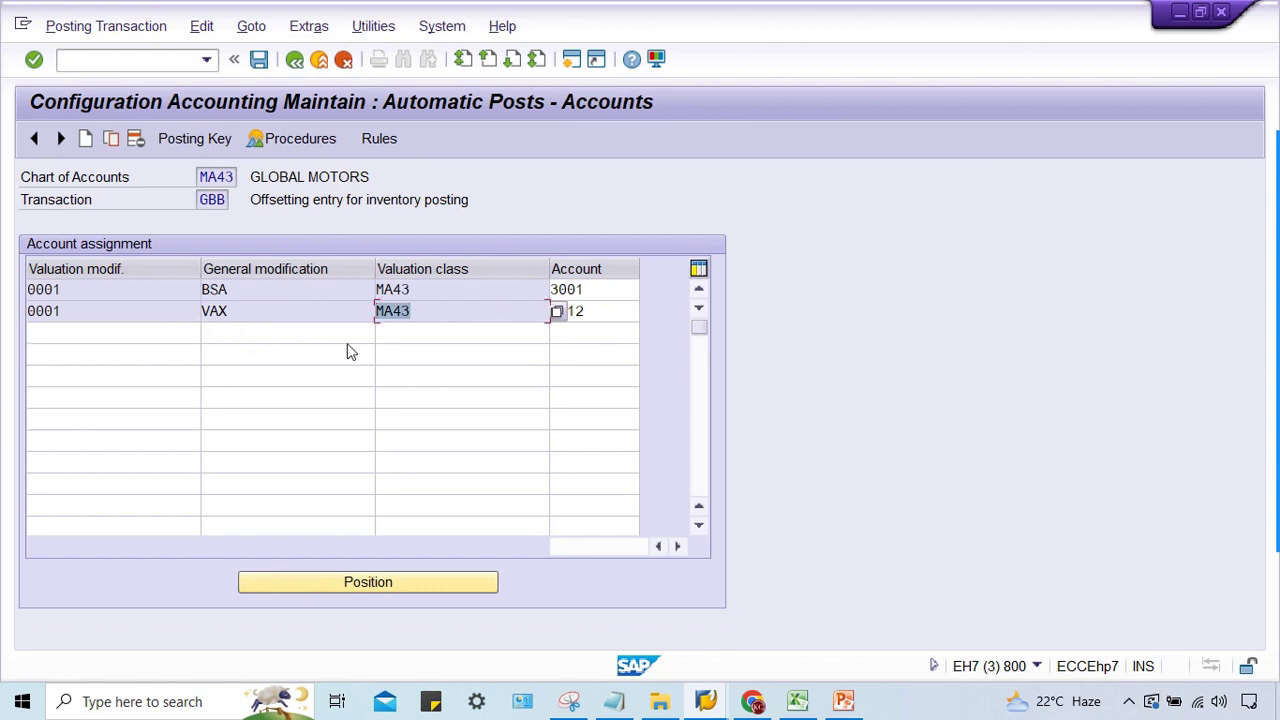
{"action": "left_click", "coordinate": [62, 308]}
{"action": "double_click", "coordinate": [70, 311]}
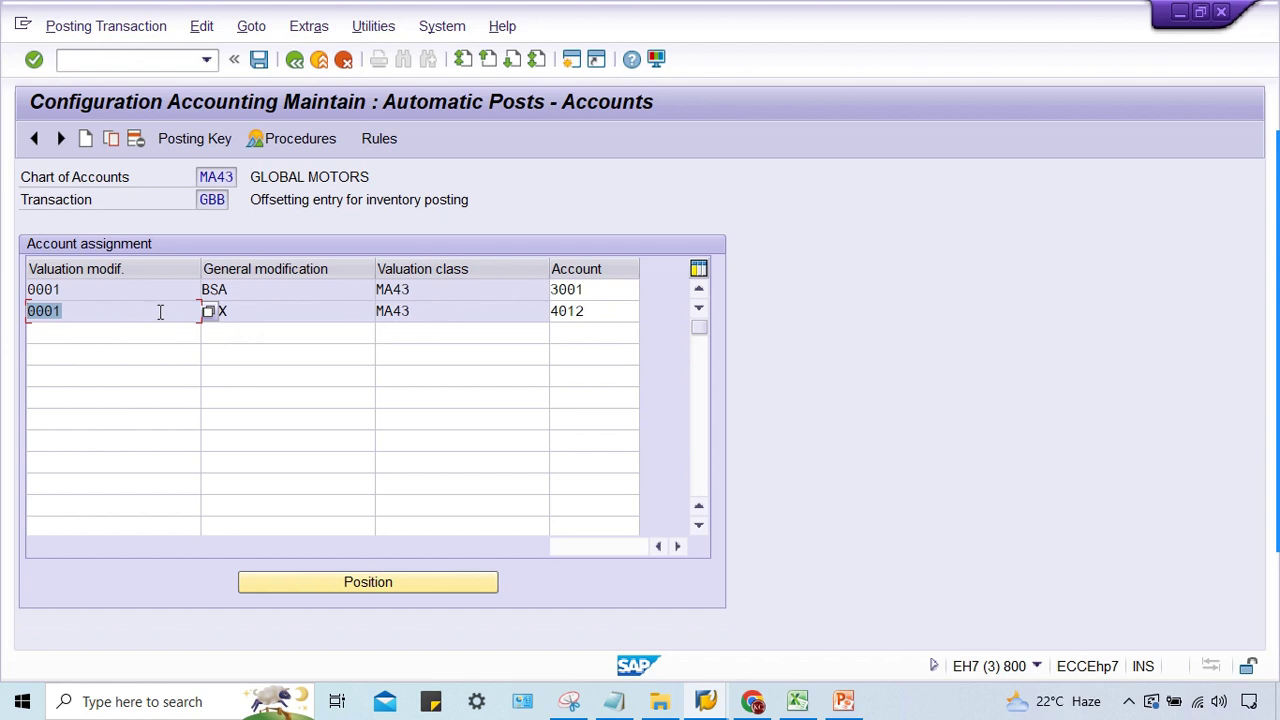
{"action": "key", "text": "Return"}
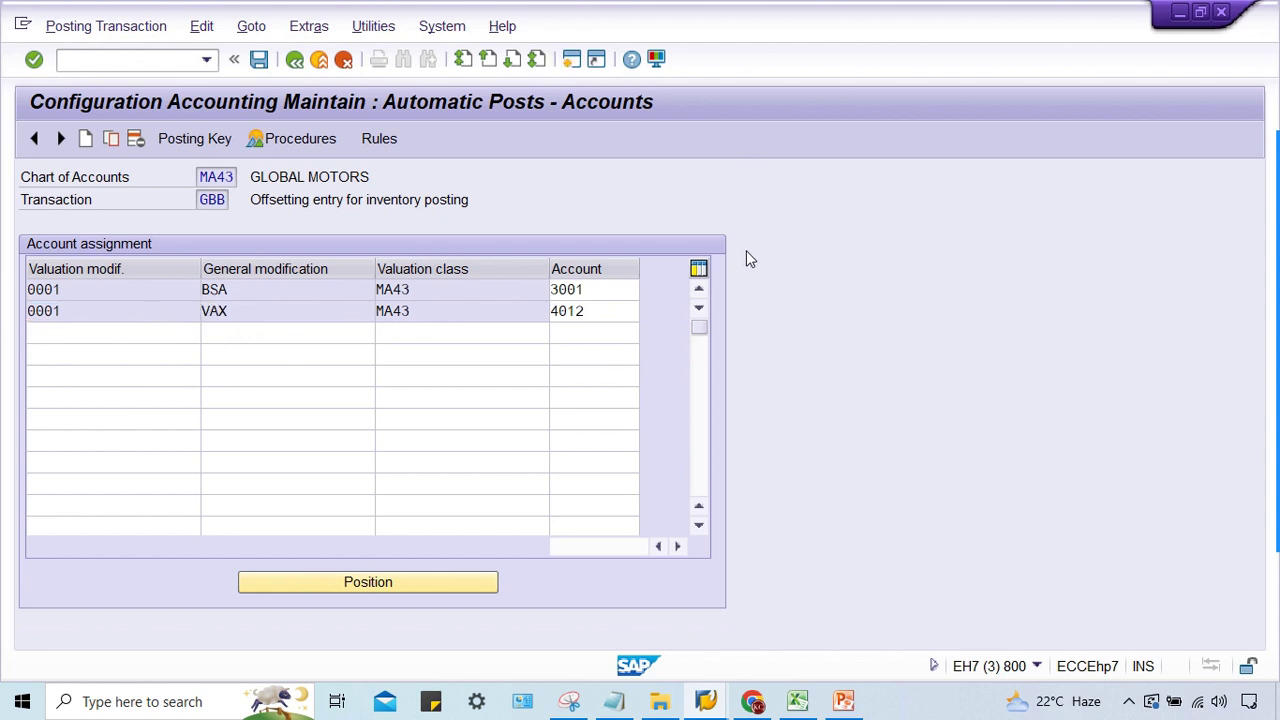
{"action": "key", "text": "shift+F3"}
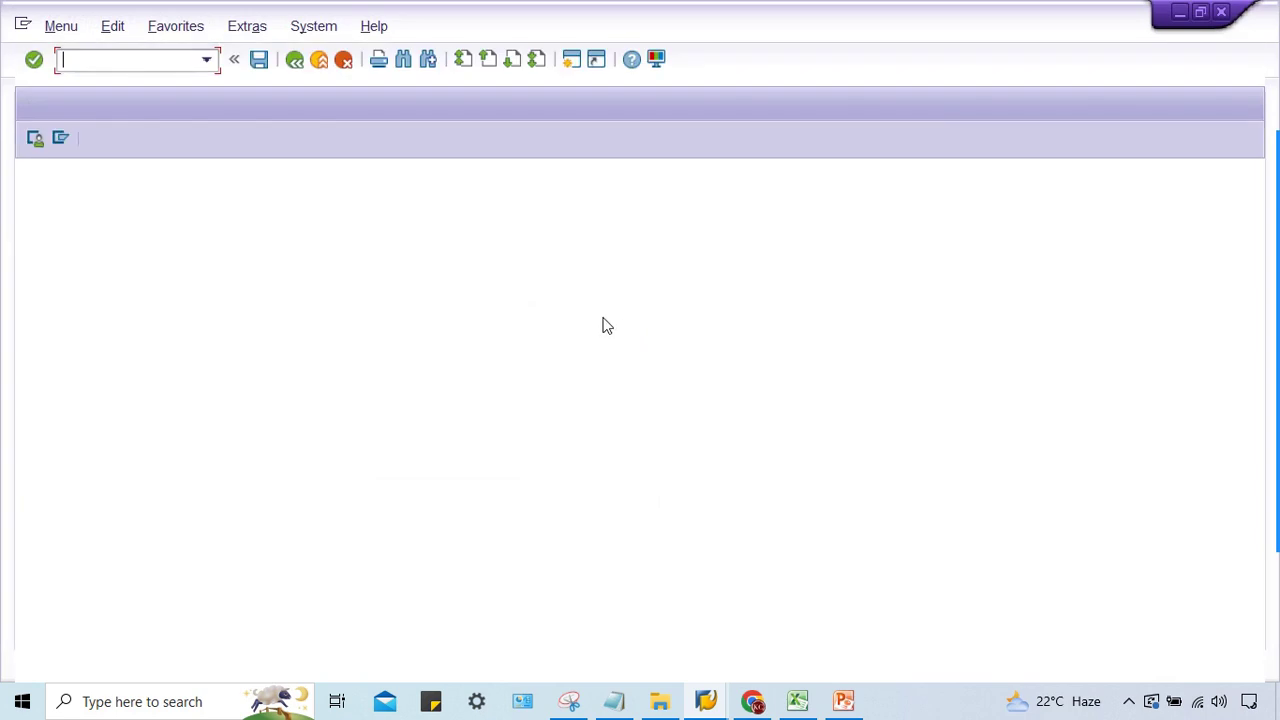
{"action": "type", "text": "MWD"}
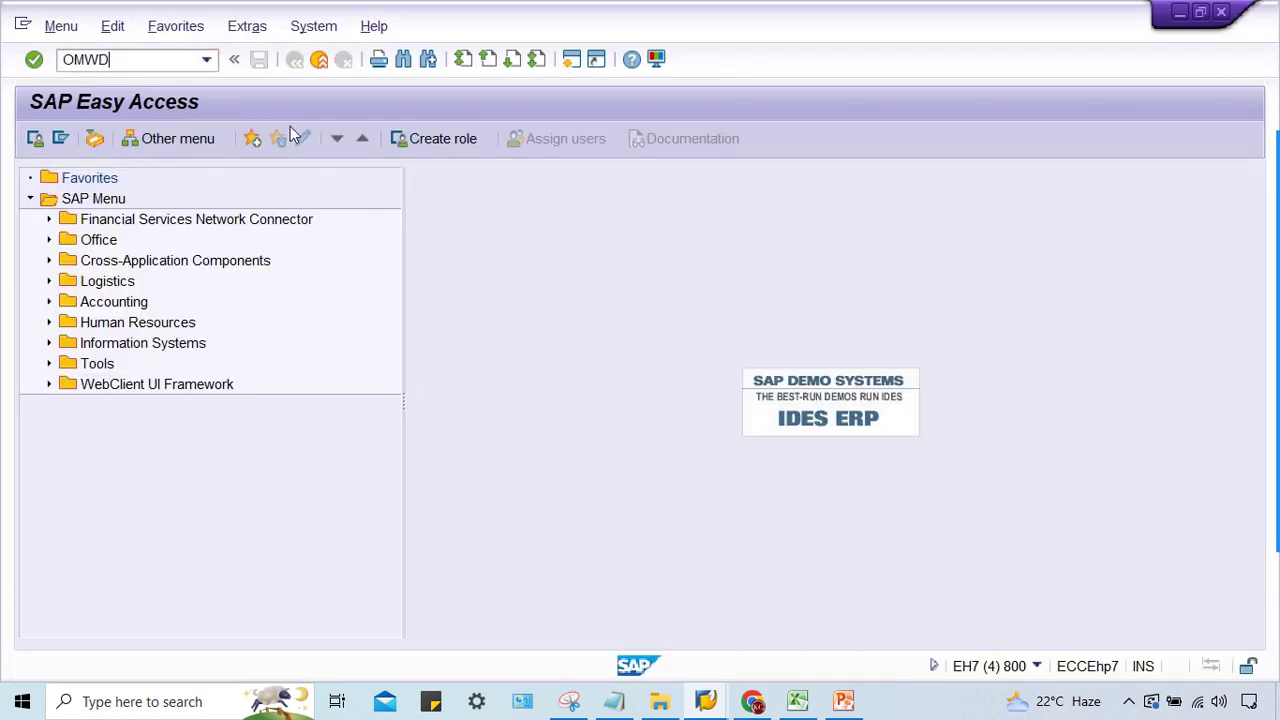
{"action": "key", "text": "Return"}
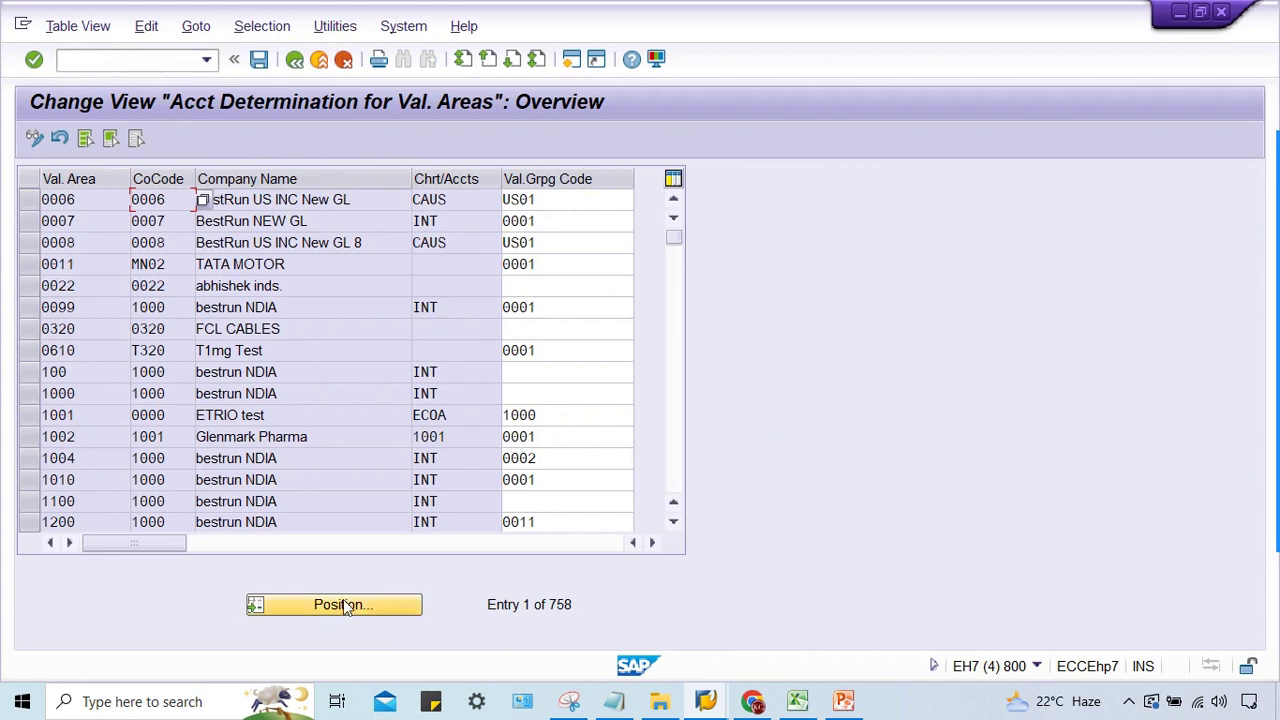
{"action": "left_click", "coordinate": [343, 605]}
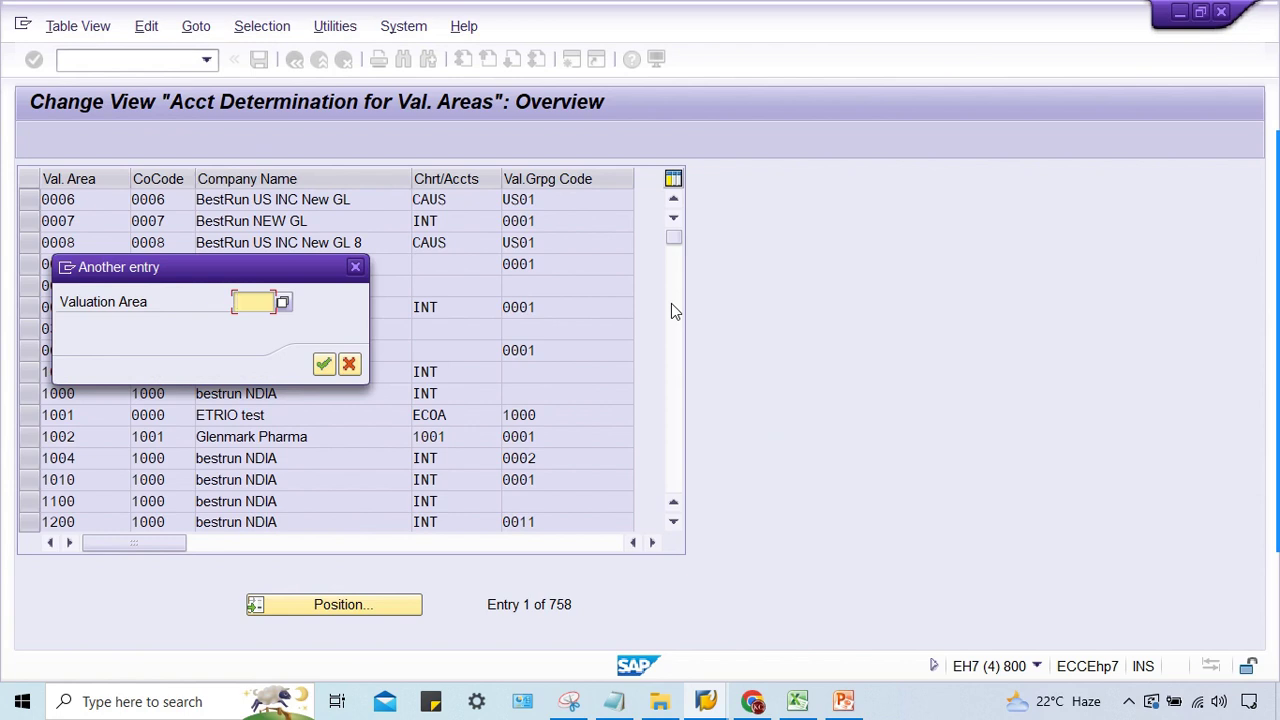
{"action": "type", "text": "M"}
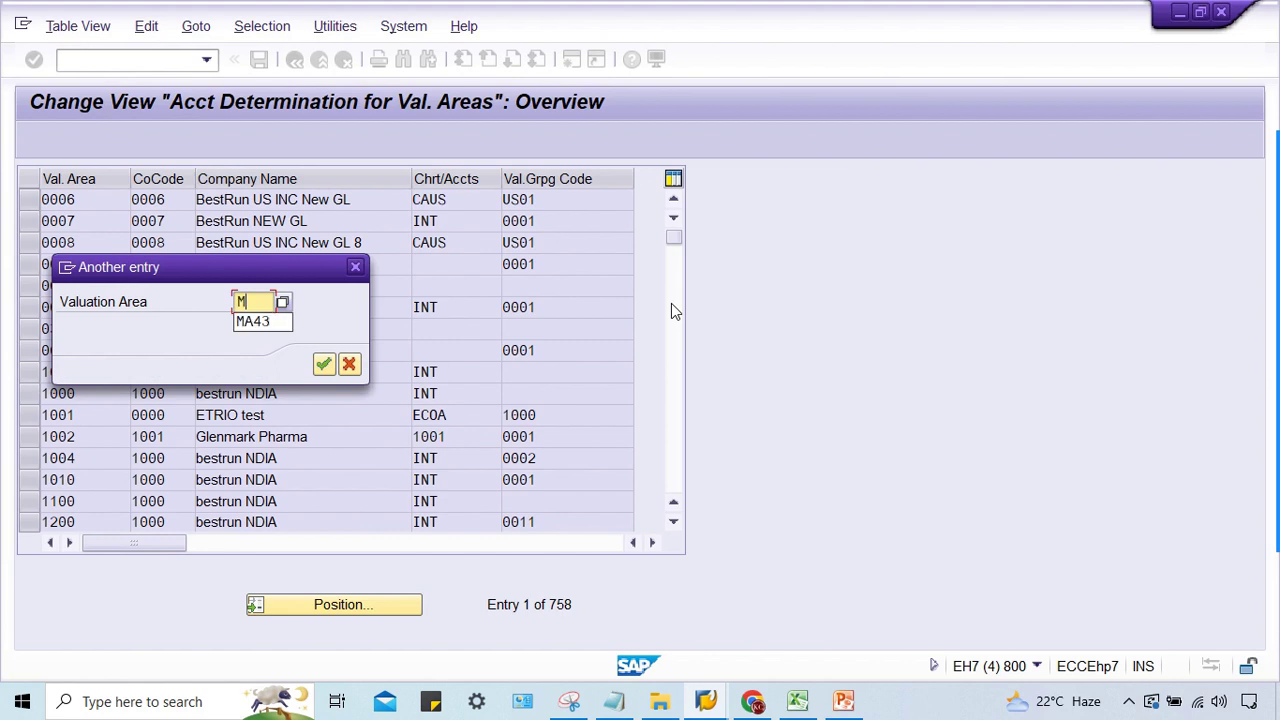
{"action": "type", "text": "A43"}
{"action": "key", "text": "Return"}
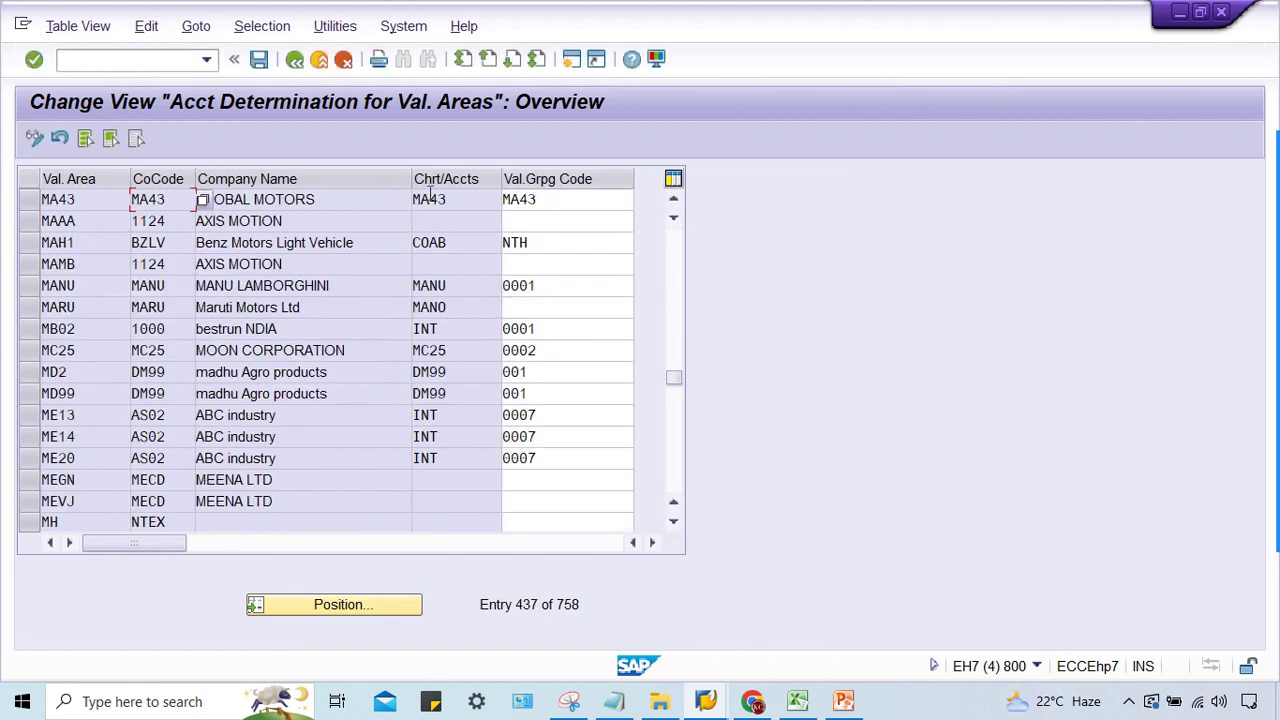
{"action": "left_click", "coordinate": [72, 200]}
{"action": "left_click", "coordinate": [172, 197]}
{"action": "double_click", "coordinate": [551, 199]}
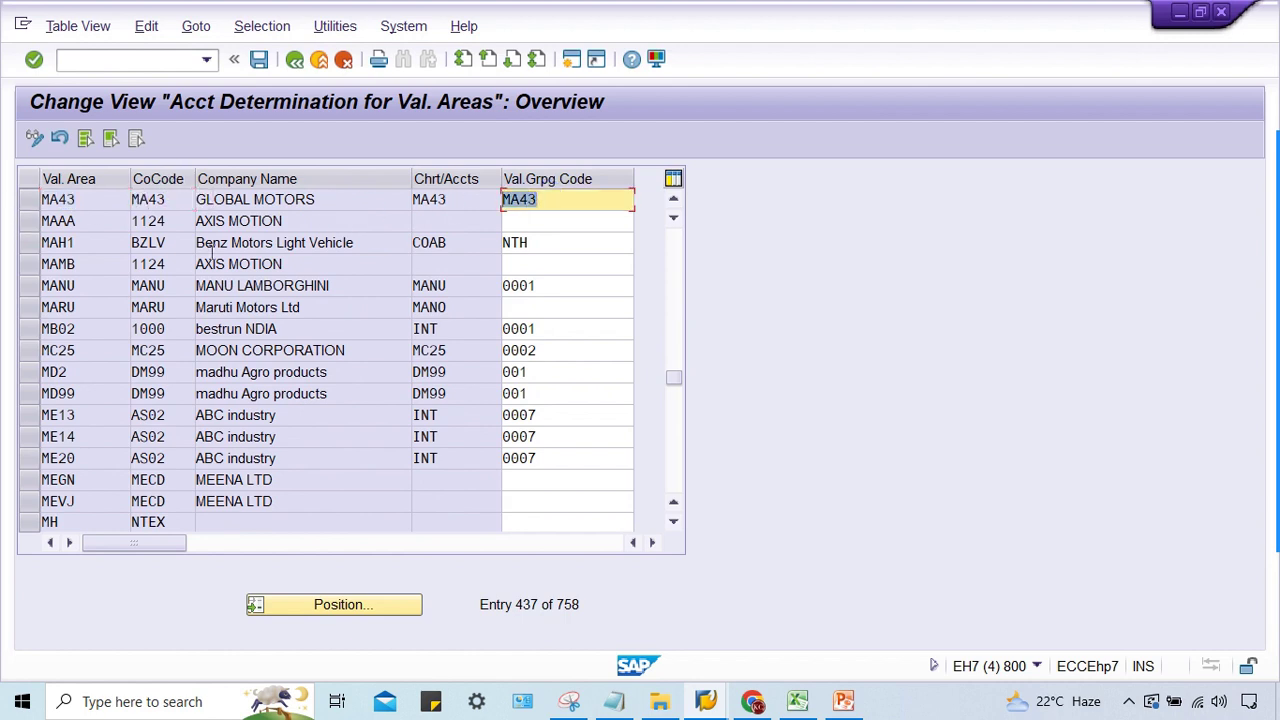
{"action": "left_click", "coordinate": [95, 197]}
{"action": "left_click", "coordinate": [172, 197]}
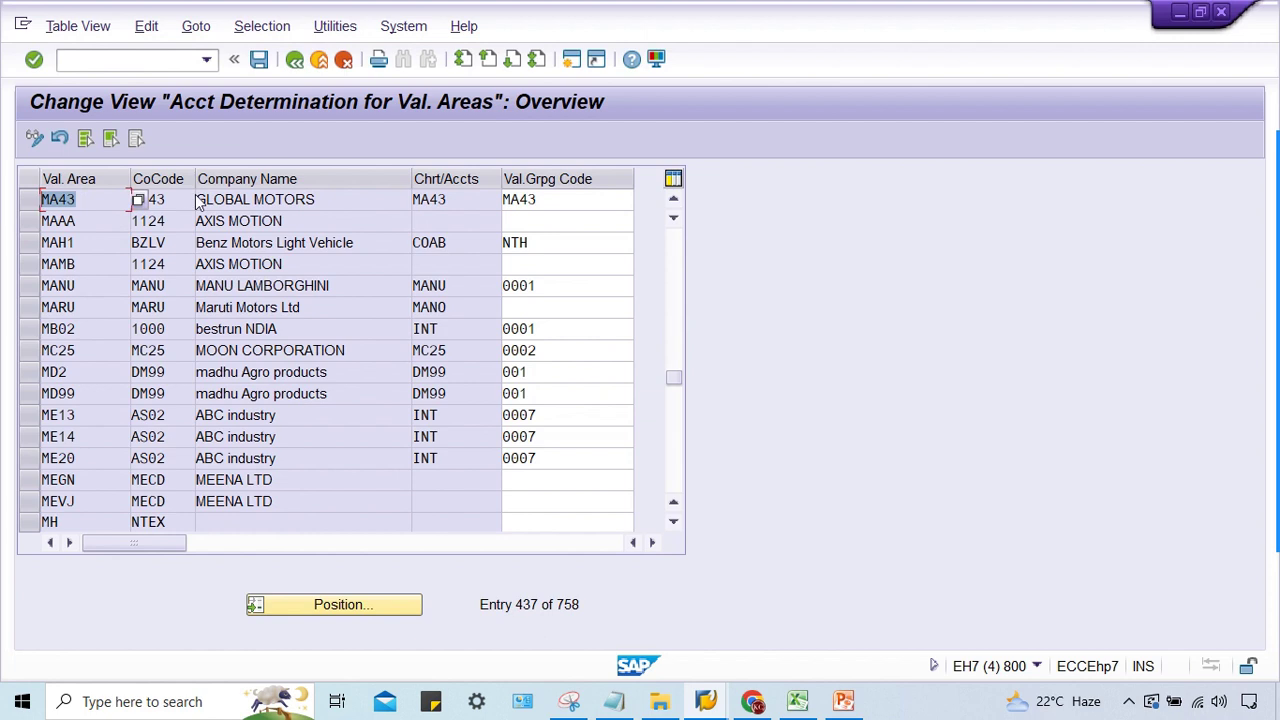
{"action": "double_click", "coordinate": [586, 200]}
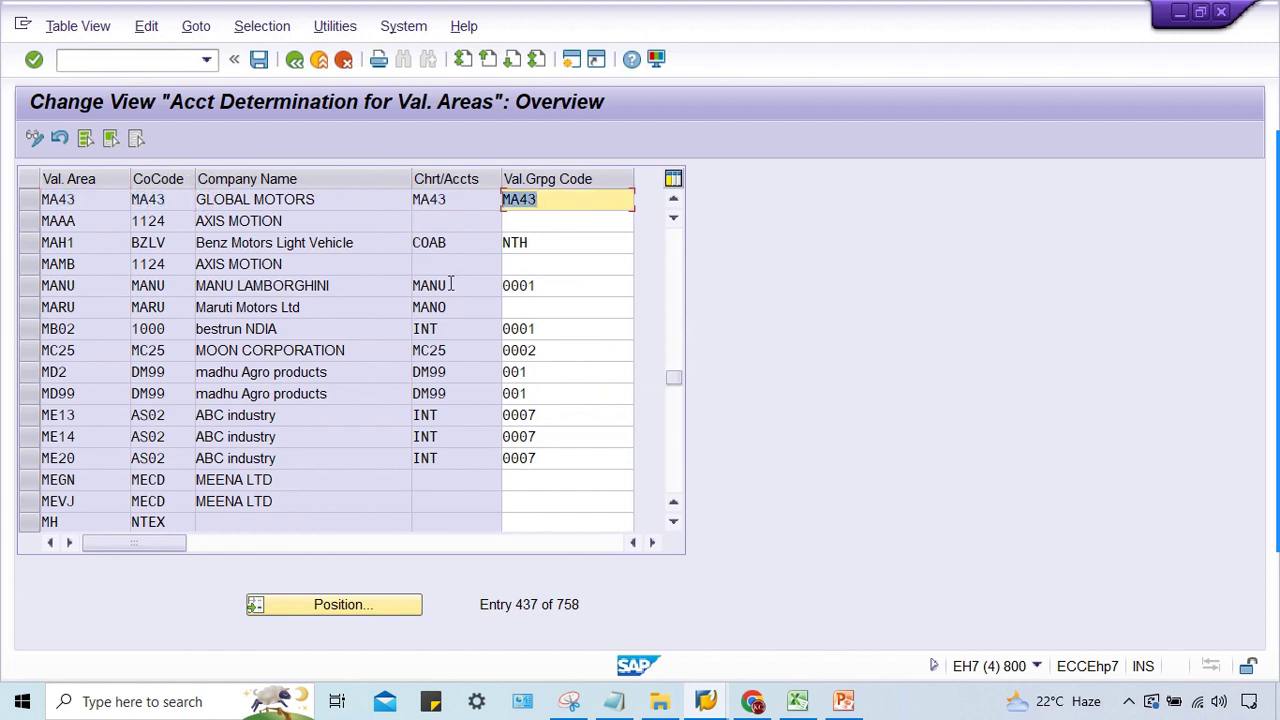
{"action": "key", "text": "End"}
In the GBB window, copy the 0001 BSA row into a new entry with valuation modifier MA43.
{"action": "left_click", "coordinate": [706, 701]}
{"action": "left_click", "coordinate": [903, 625]}
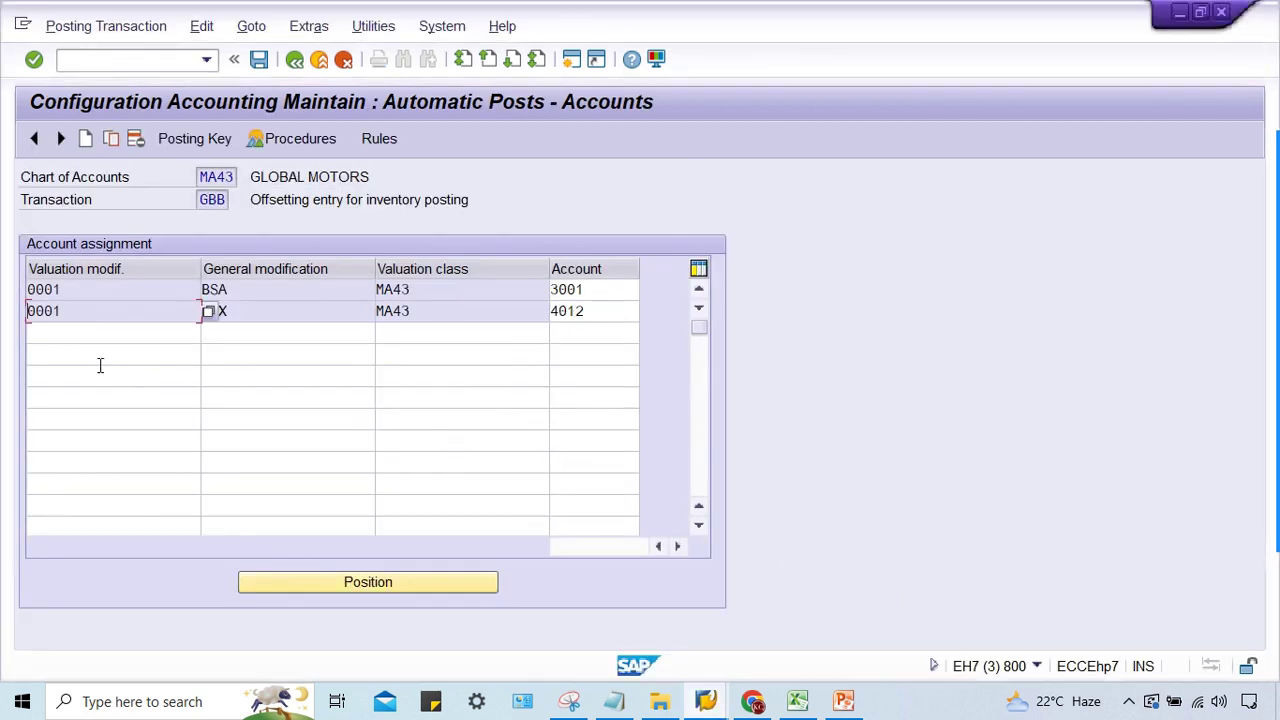
{"action": "left_click", "coordinate": [298, 291]}
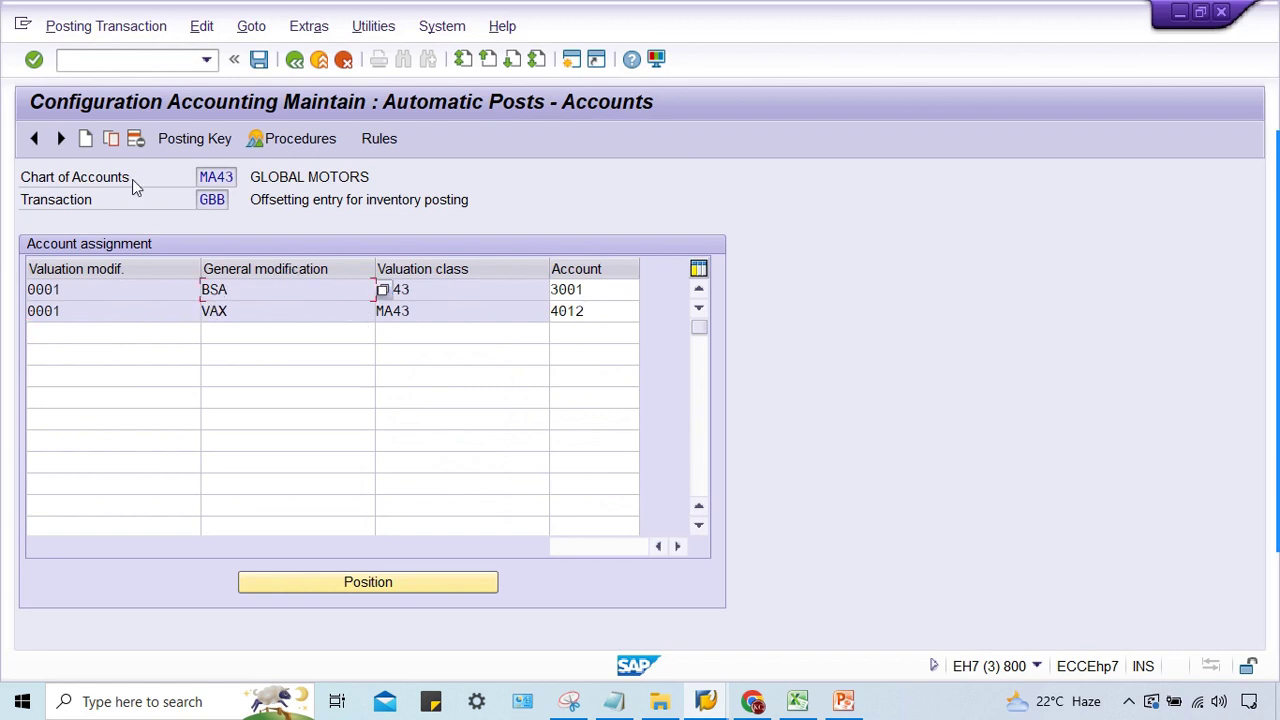
{"action": "left_click", "coordinate": [108, 141]}
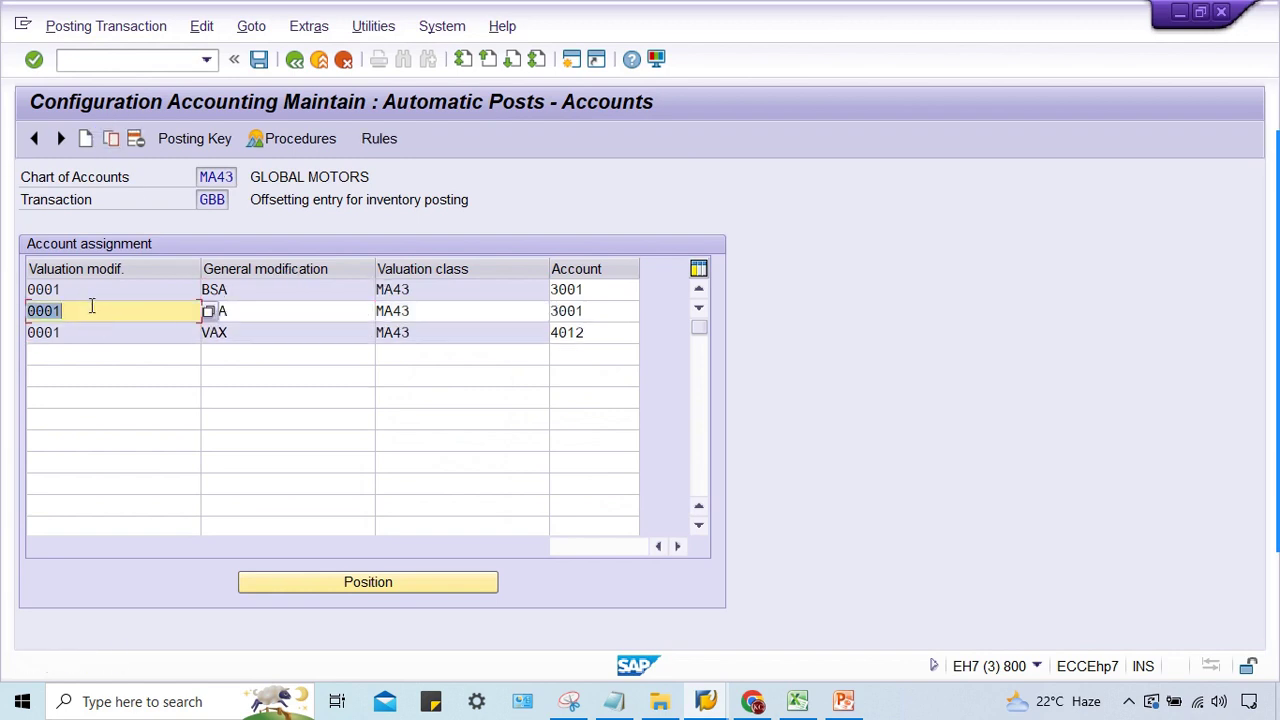
{"action": "type", "text": "MA43"}
{"action": "left_click", "coordinate": [480, 311]}
{"action": "key", "text": "Return"}
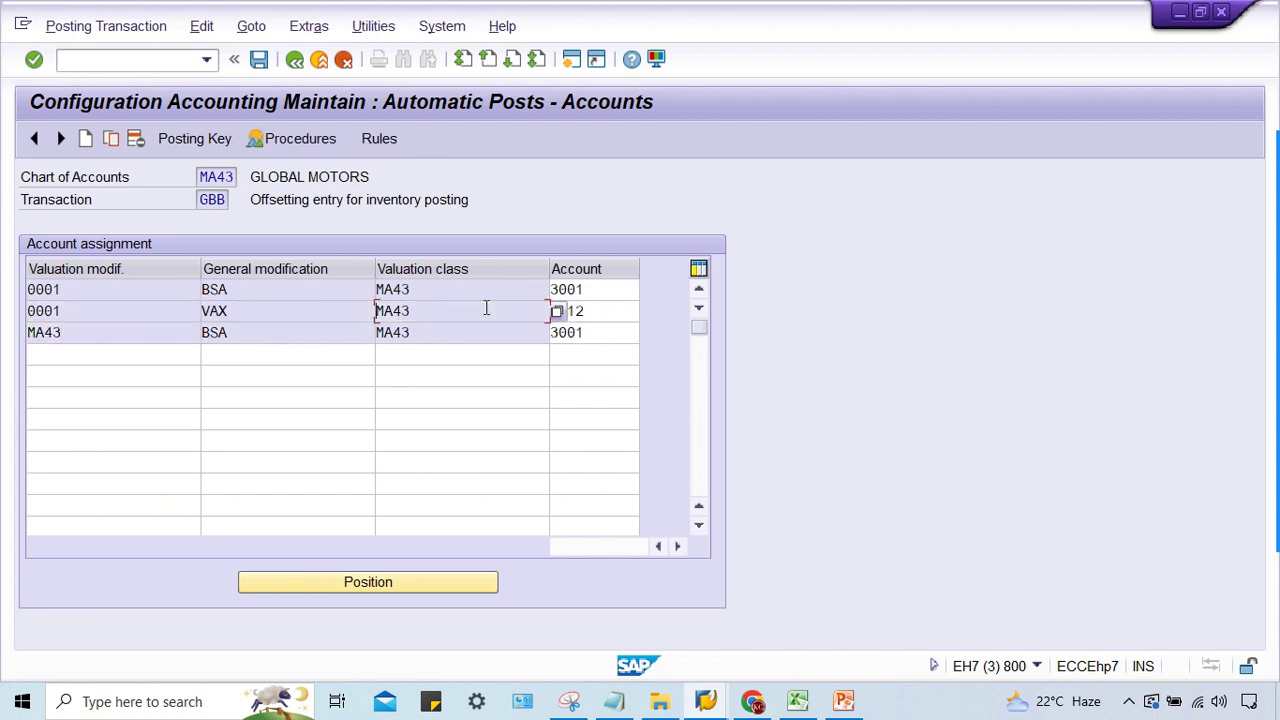
Save the new GBB entry and confirm the customizing request.
{"action": "left_click", "coordinate": [86, 293]}
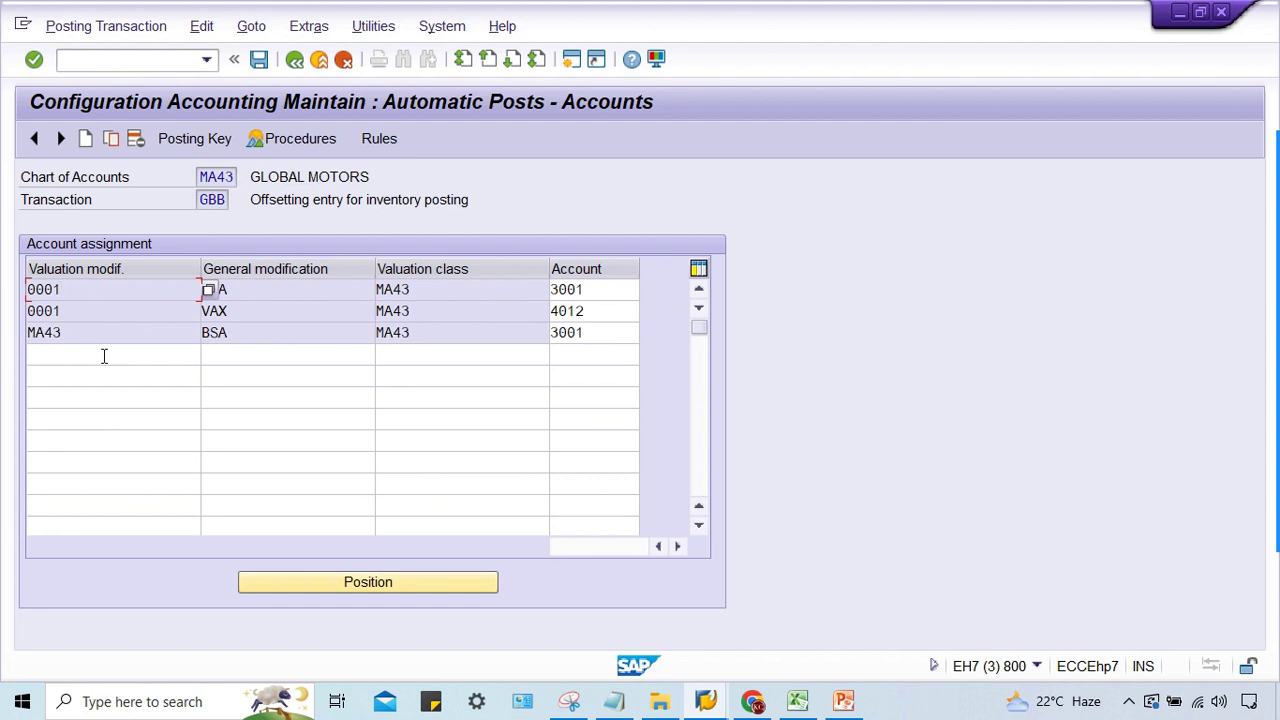
{"action": "key", "text": "ctrl+s"}
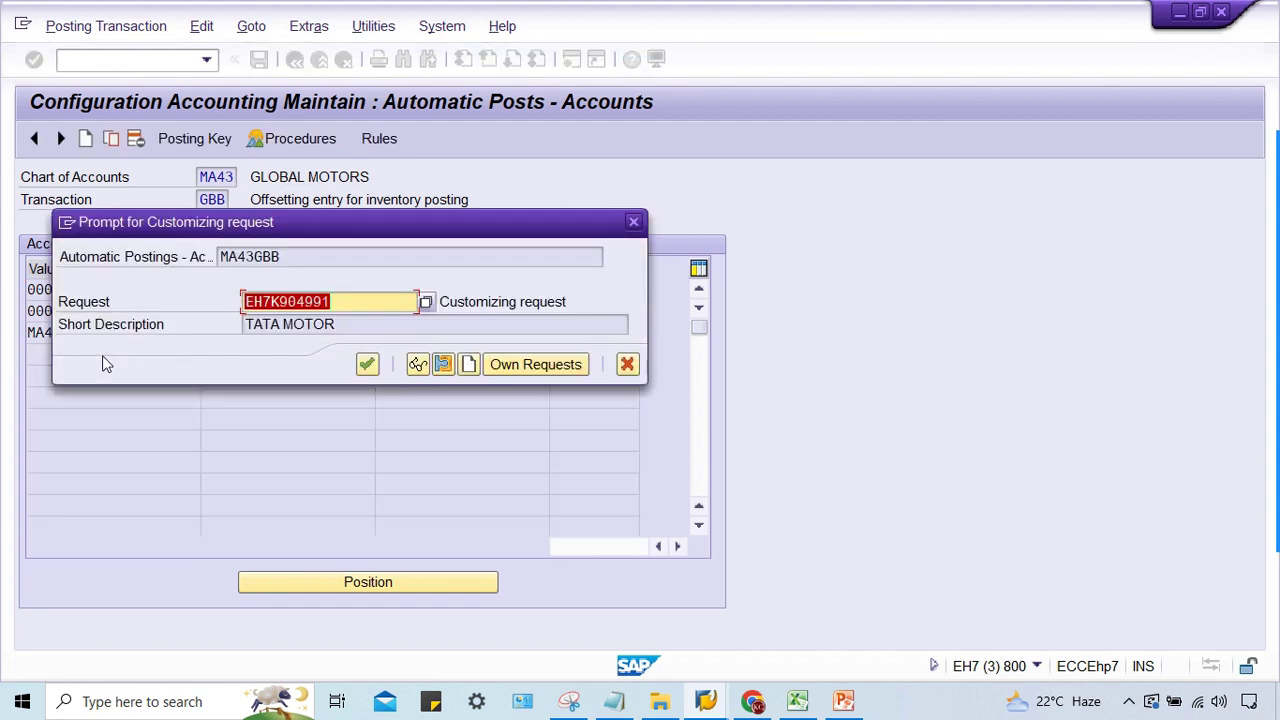
{"action": "key", "text": "Return"}
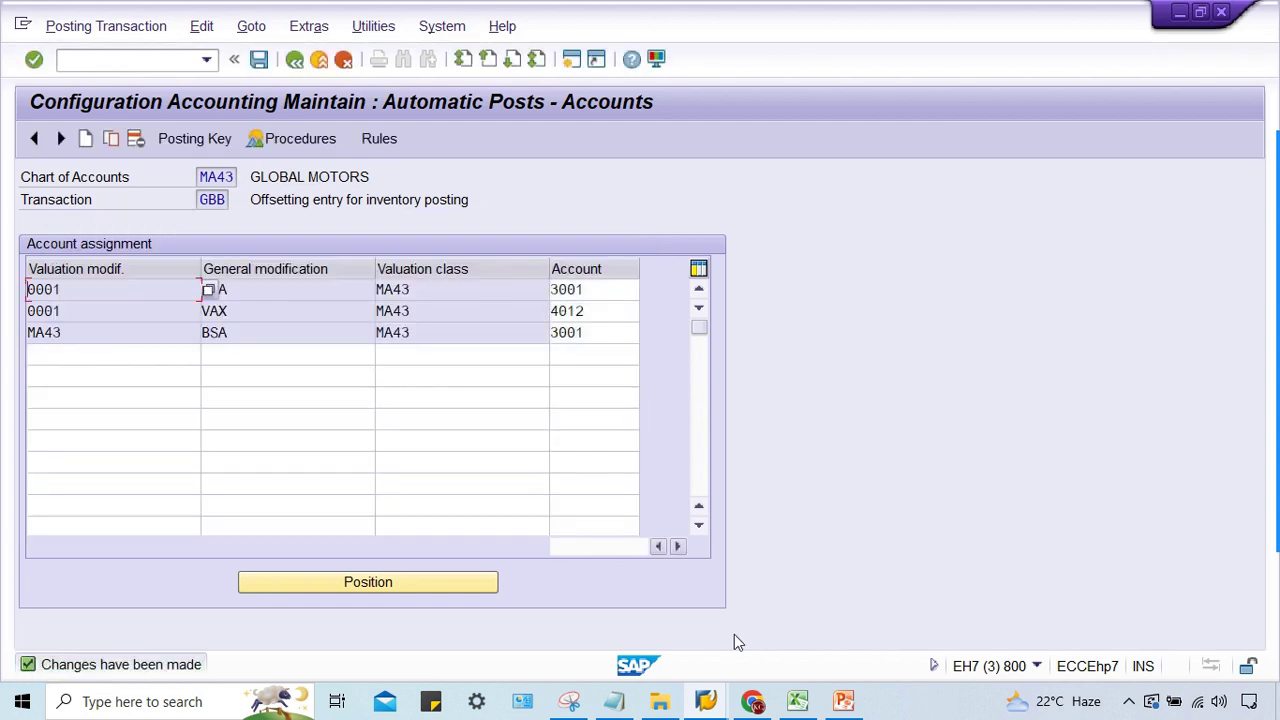
{"action": "mouse_move", "coordinate": [708, 704]}
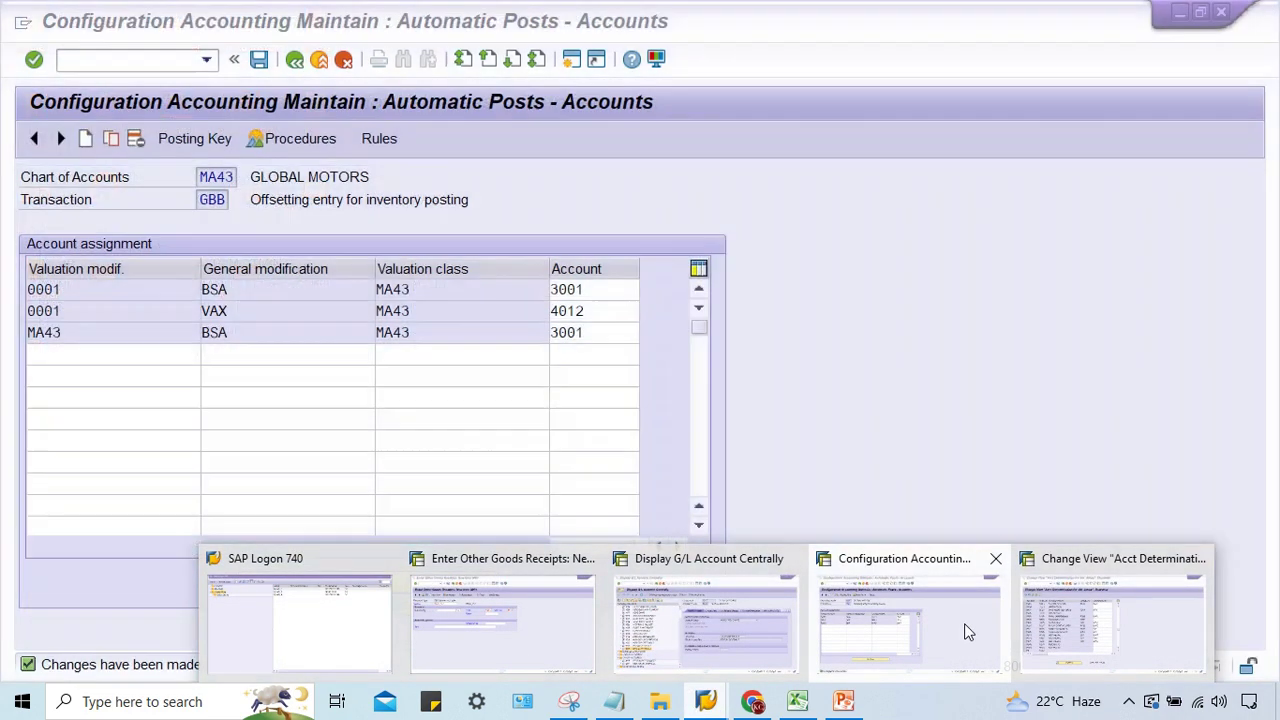
{"action": "left_click", "coordinate": [966, 631]}
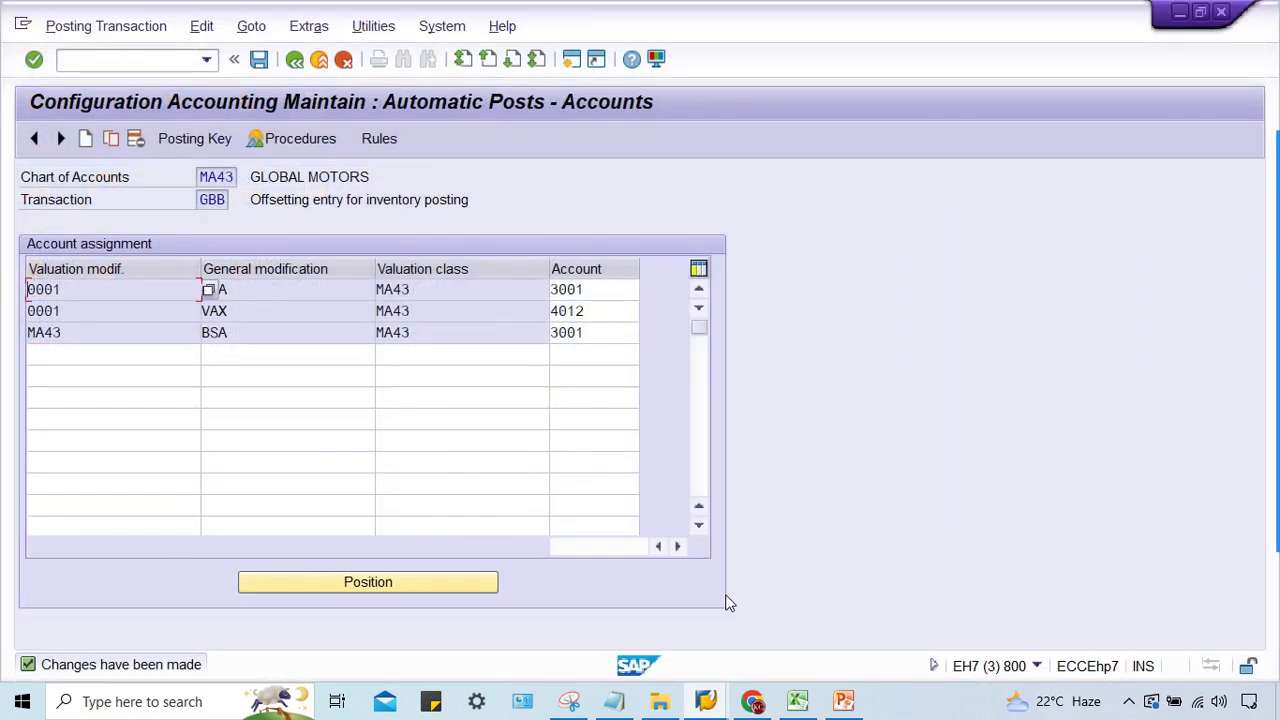
{"action": "mouse_move", "coordinate": [705, 706]}
{"action": "left_click", "coordinate": [495, 620]}
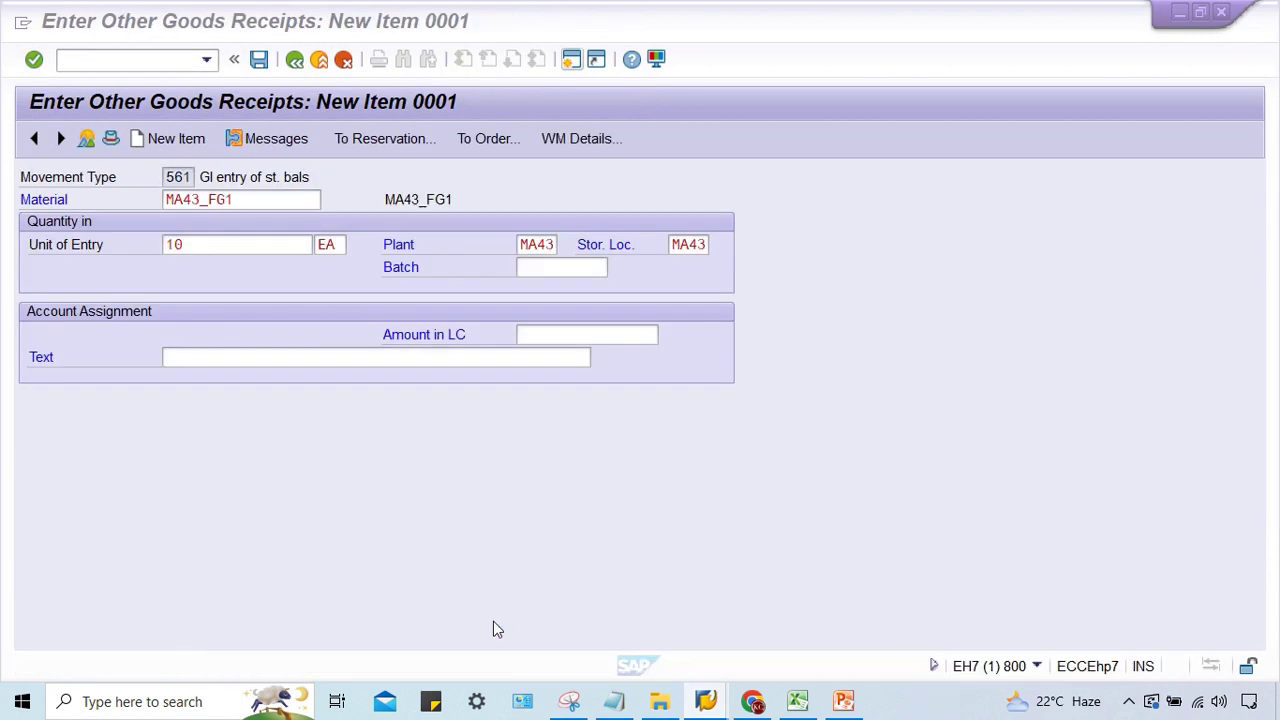
{"action": "left_click", "coordinate": [250, 242]}
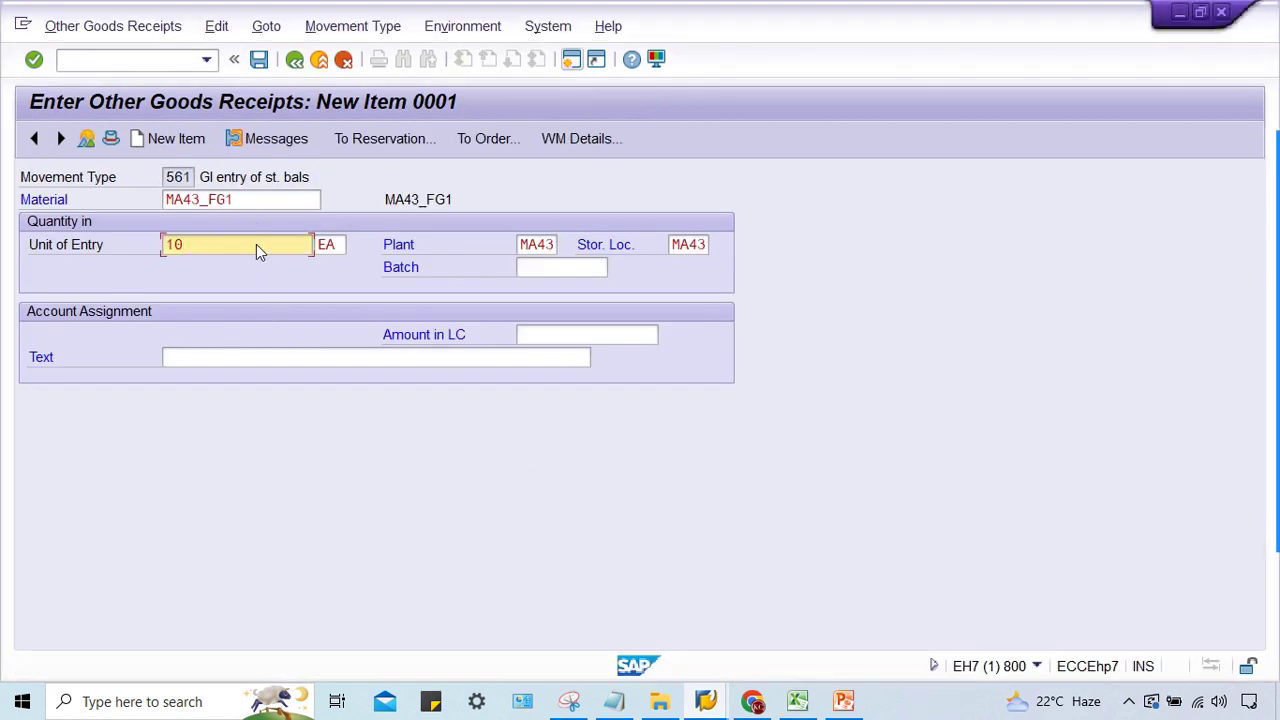
{"action": "key", "text": "Return"}
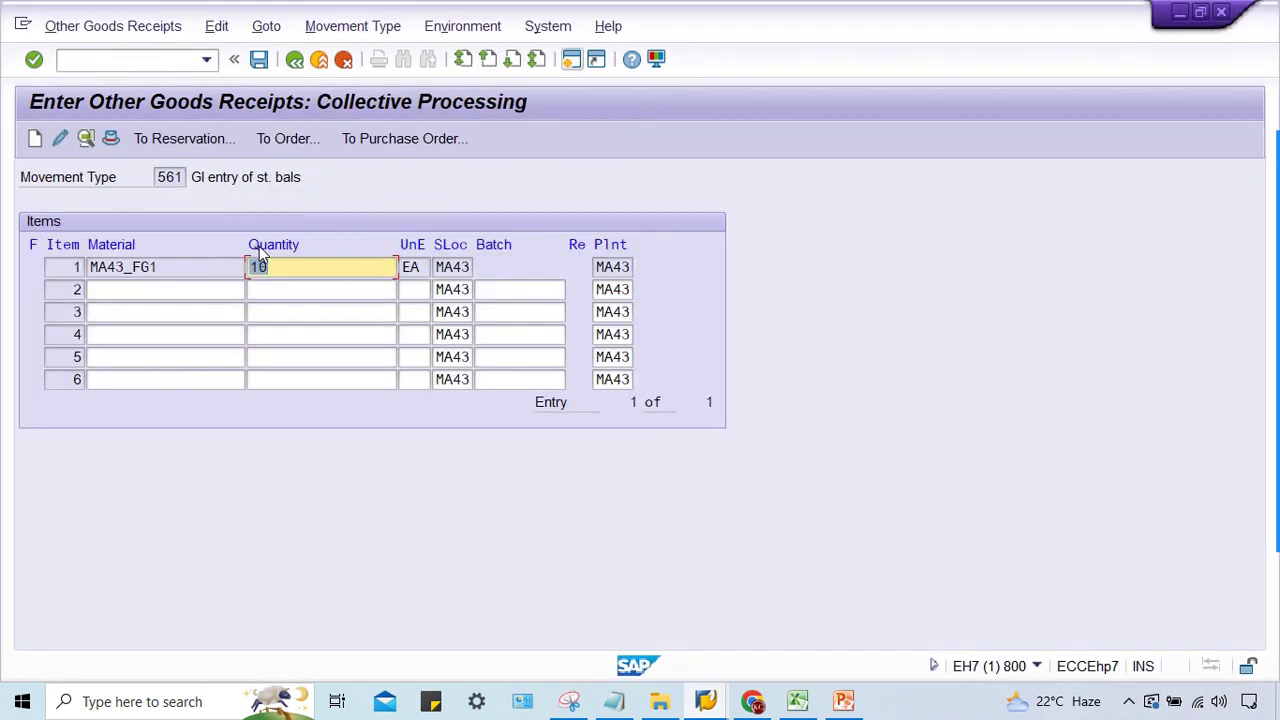
{"action": "key", "text": "Return"}
{"action": "key", "text": "ctrl+s"}
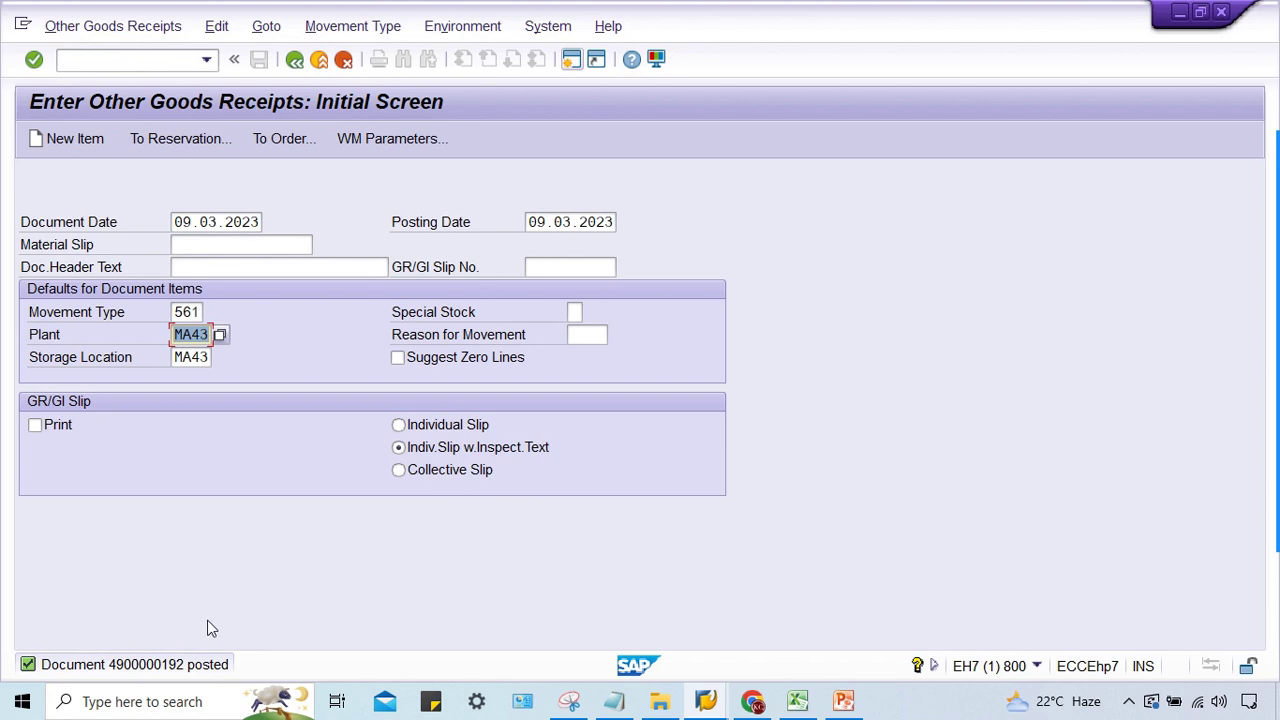
{"action": "left_click", "coordinate": [712, 702]}
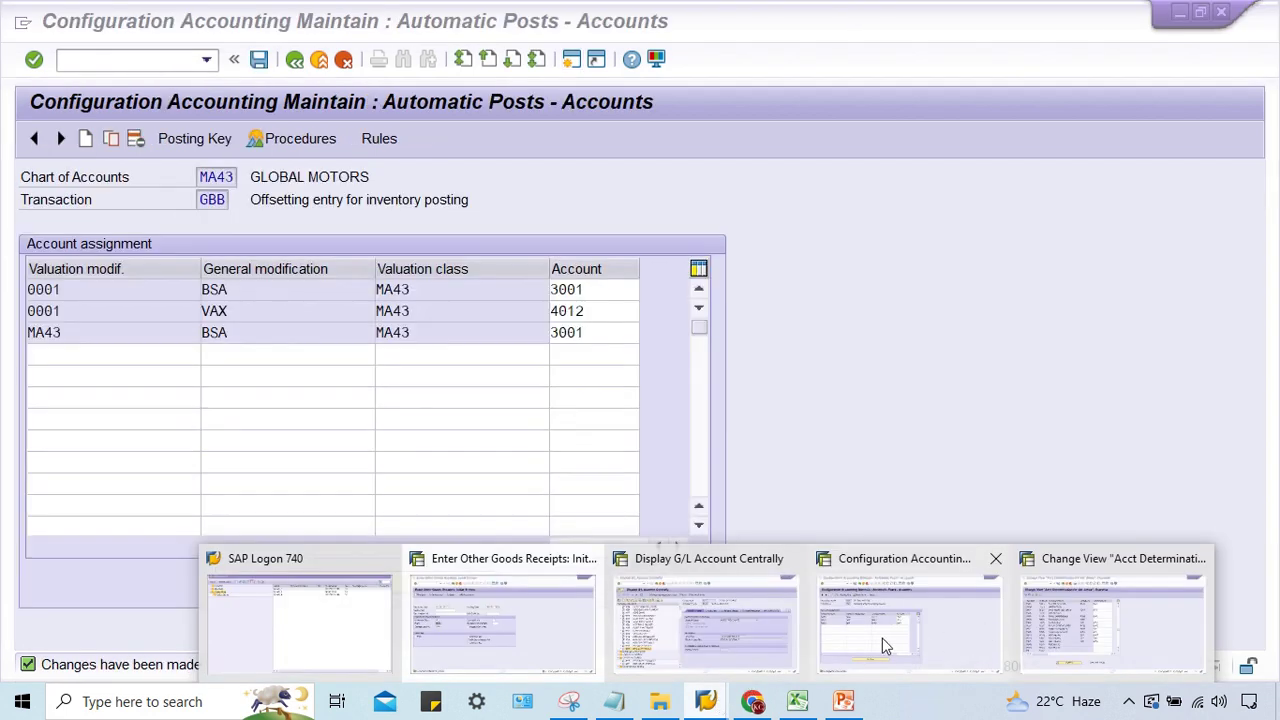
In the GBB table, review the new row: modifier MA43, BSA, class MA43, account 3001.
{"action": "mouse_move", "coordinate": [1025, 648]}
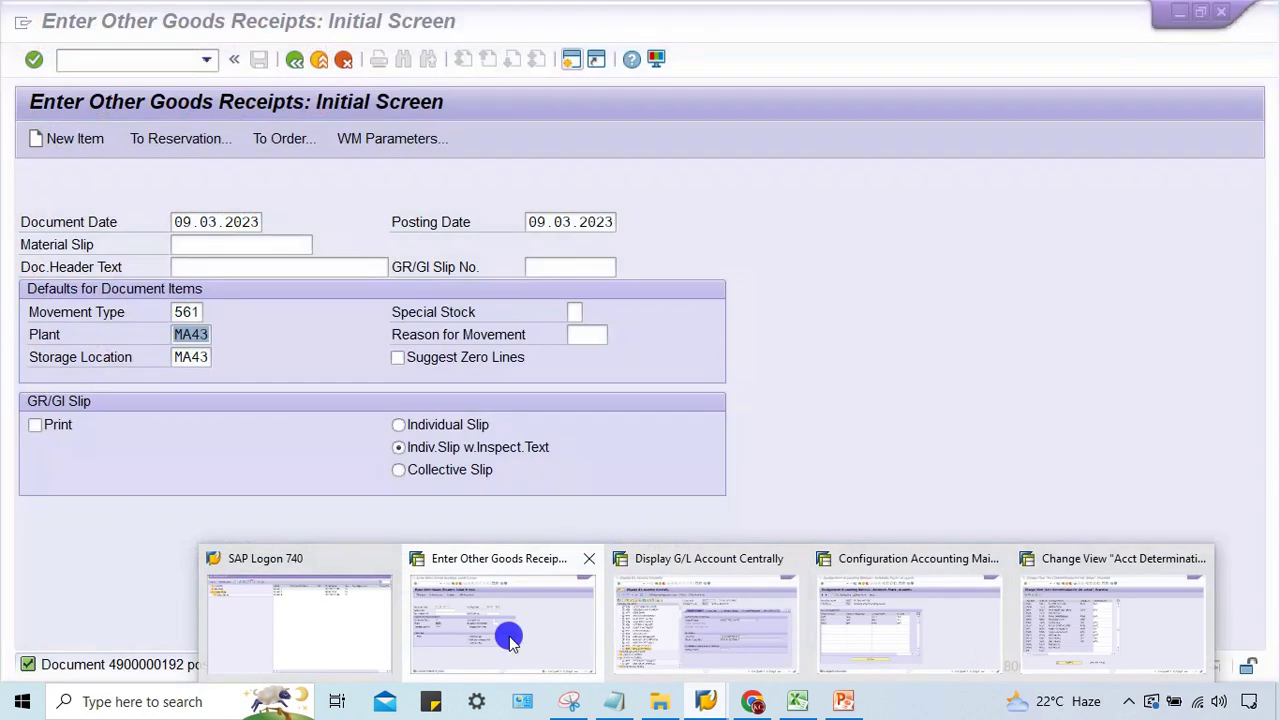
{"action": "left_click", "coordinate": [505, 638]}
{"action": "left_click", "coordinate": [705, 698]}
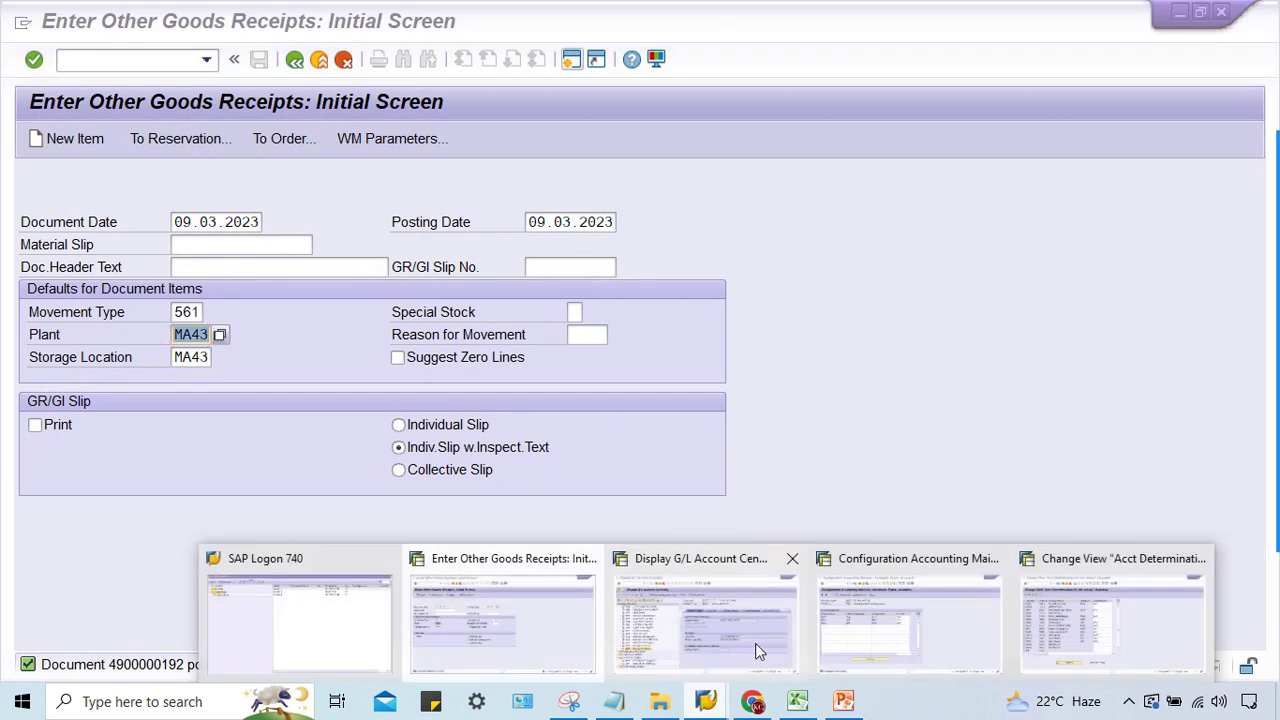
{"action": "left_click", "coordinate": [966, 643]}
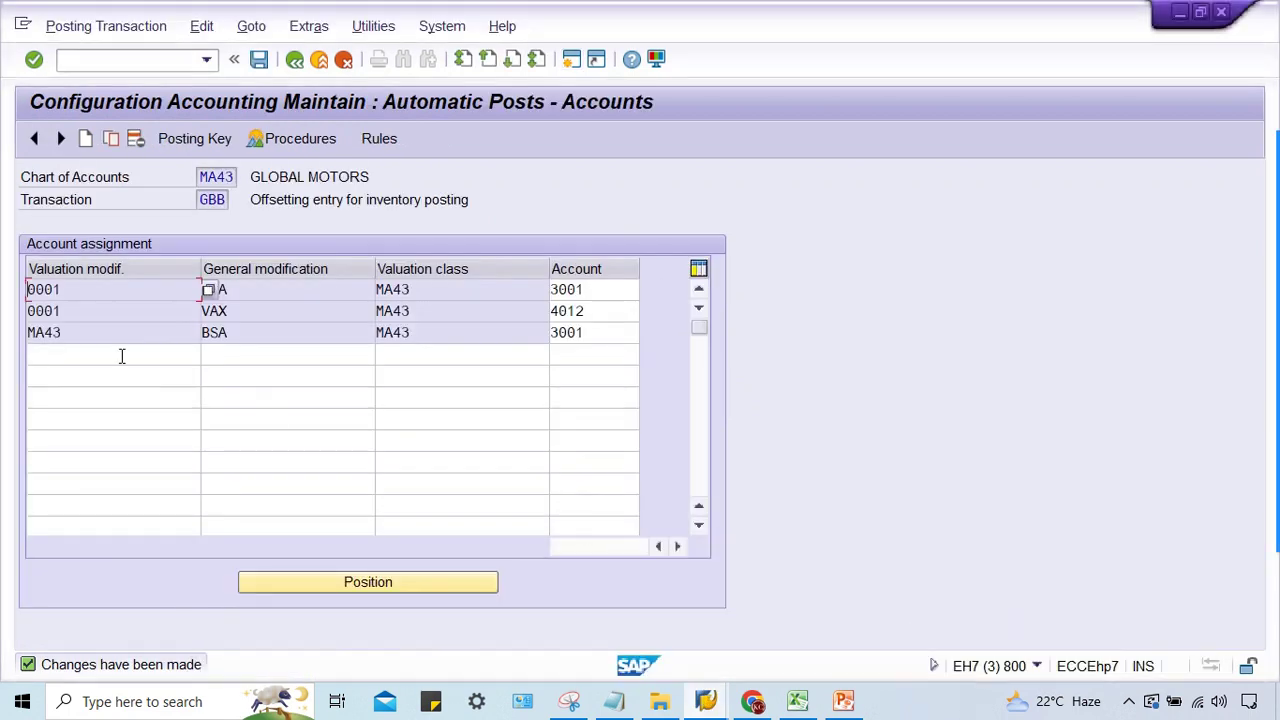
{"action": "left_click", "coordinate": [20, 318]}
{"action": "left_click", "coordinate": [262, 332]}
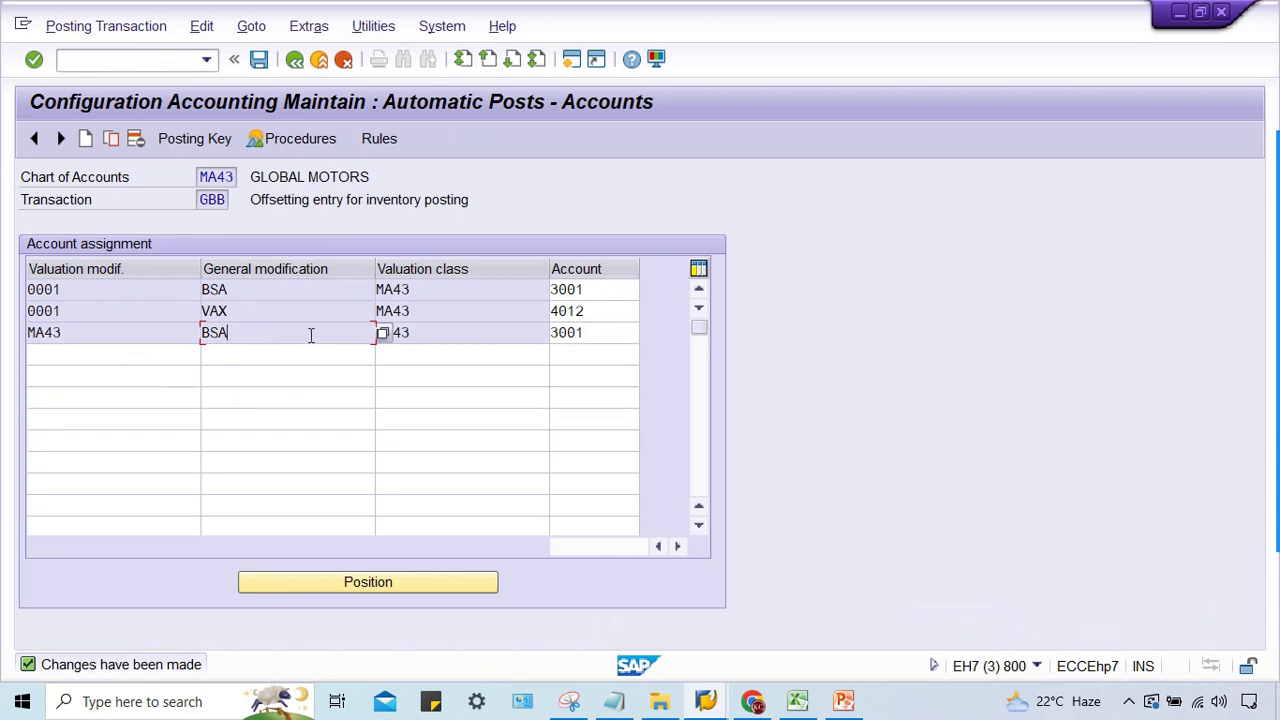
{"action": "double_click", "coordinate": [576, 333]}
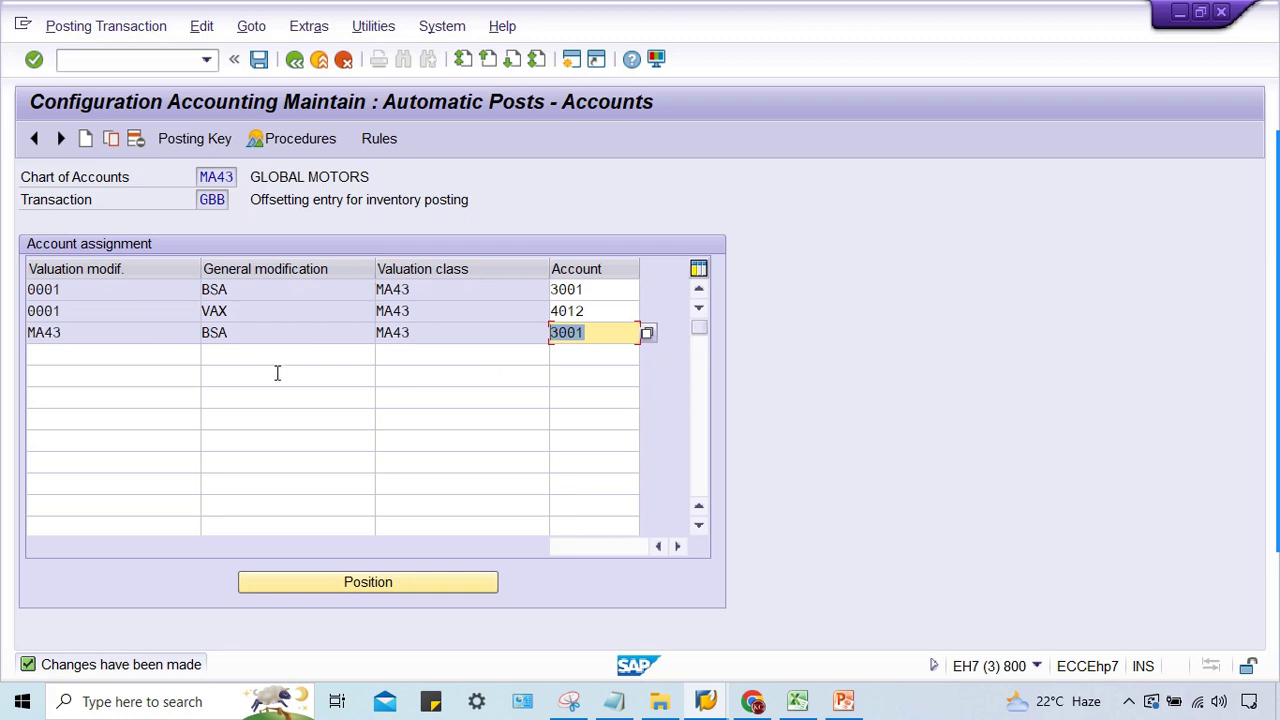
{"action": "left_click", "coordinate": [76, 289]}
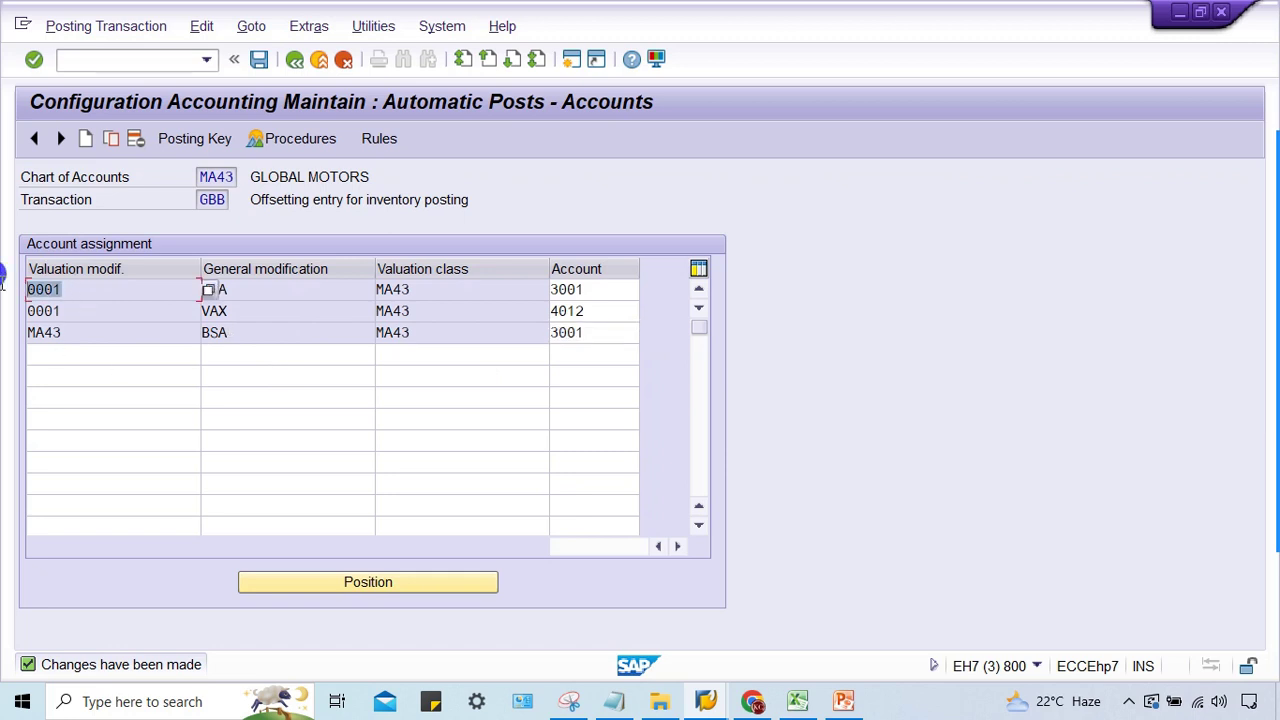